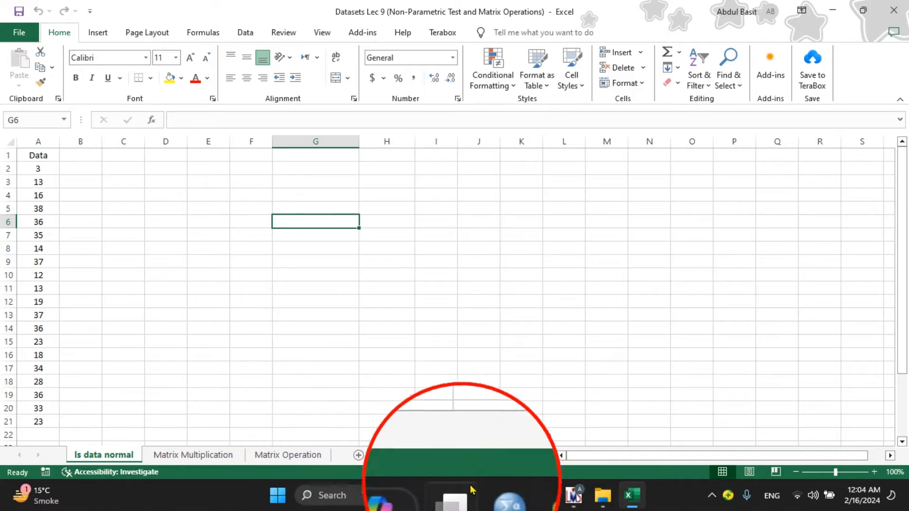
Open the Real Statistics Descriptive Statistics and Normality analysis and select A1:A21 as the input range
left_click(632, 495)
left_click(632, 495)
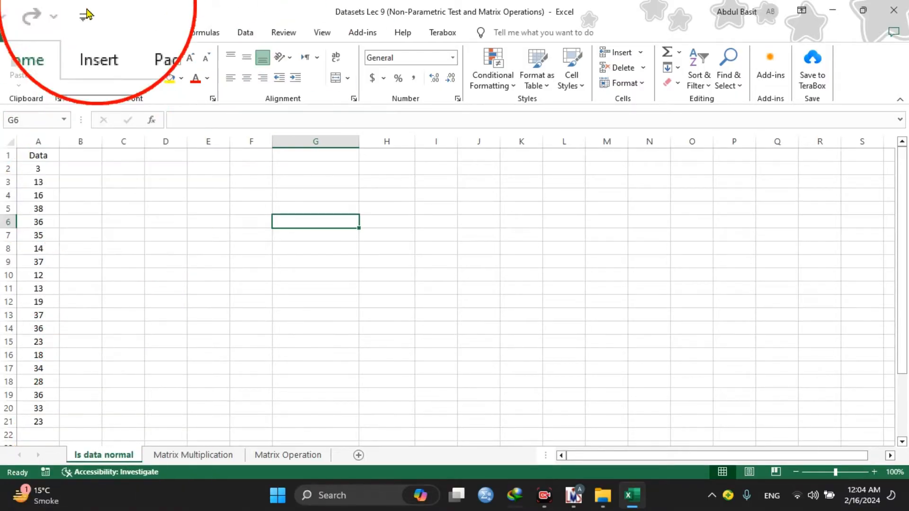
left_click(245, 32)
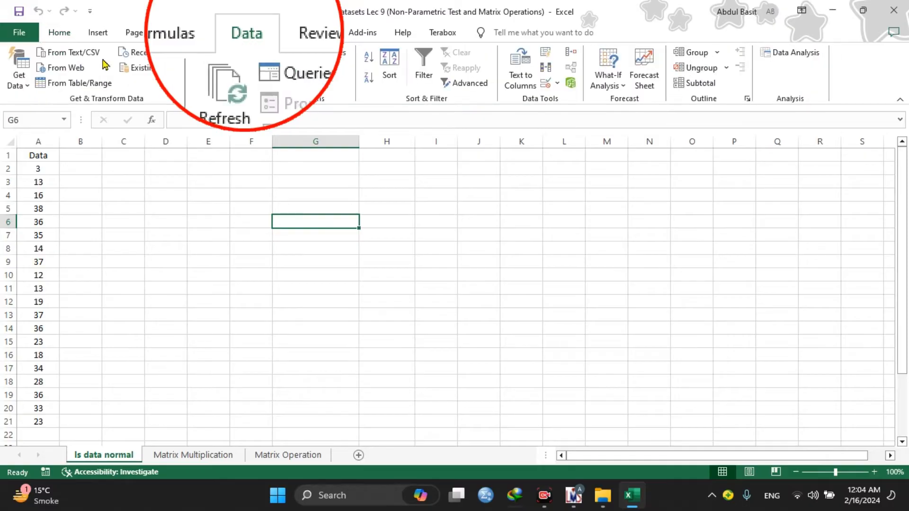
left_click(372, 33)
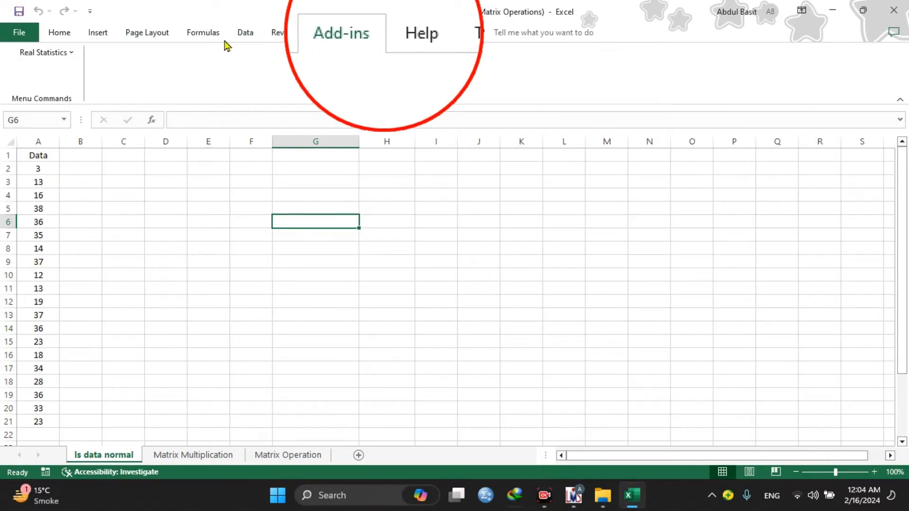
left_click(44, 59)
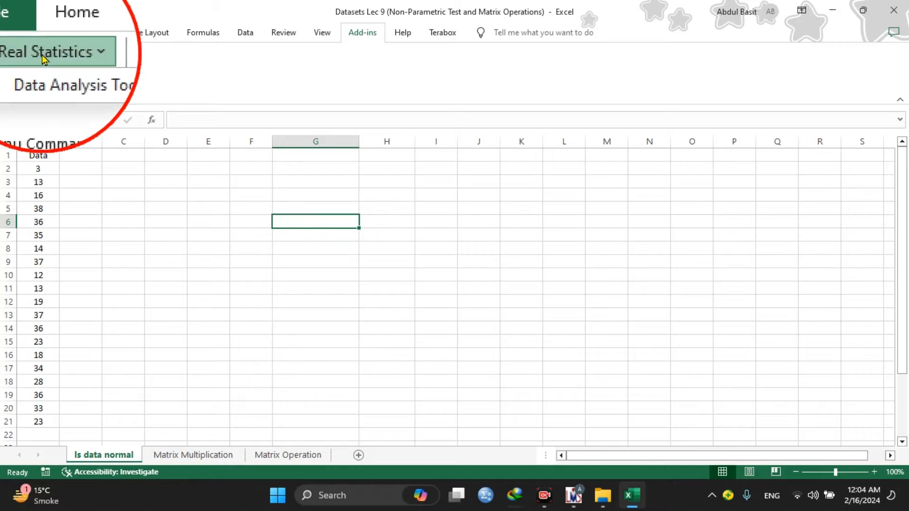
left_click(56, 75)
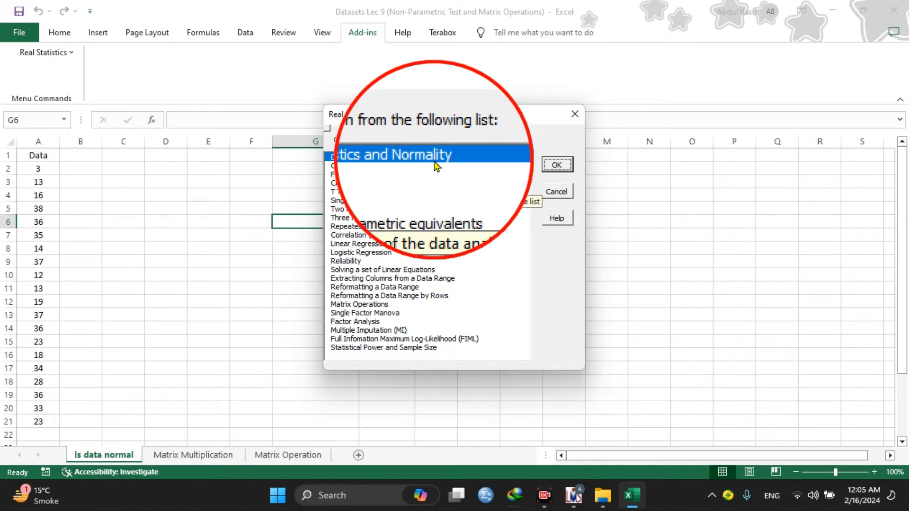
left_click(550, 170)
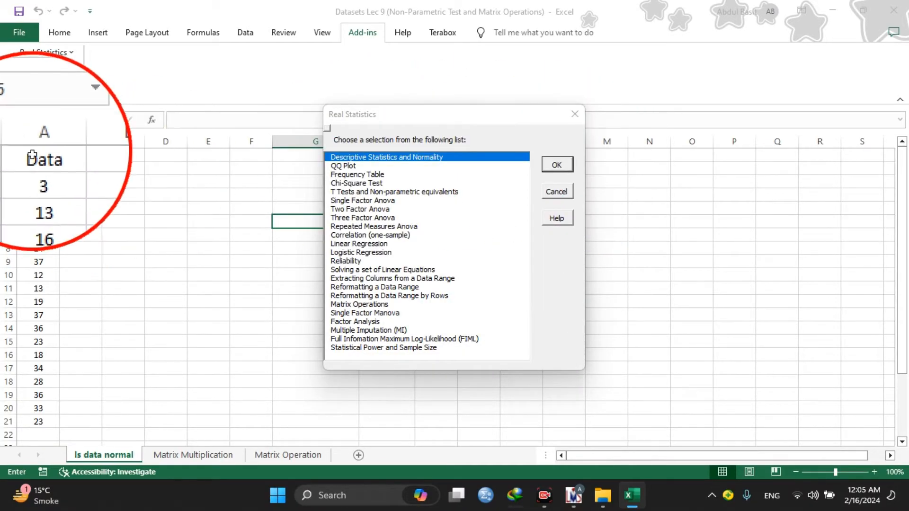
left_click_drag(38, 155, 38, 421)
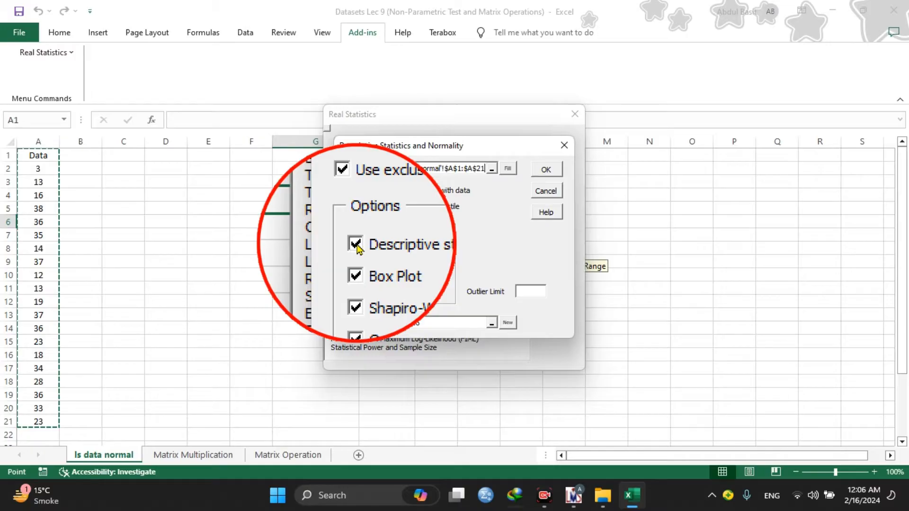
Keep only the Shapiro-Wilk option enabled by turning off Descriptive statistics, Box Plot, and Outliers and Missing Data
key("Escape")
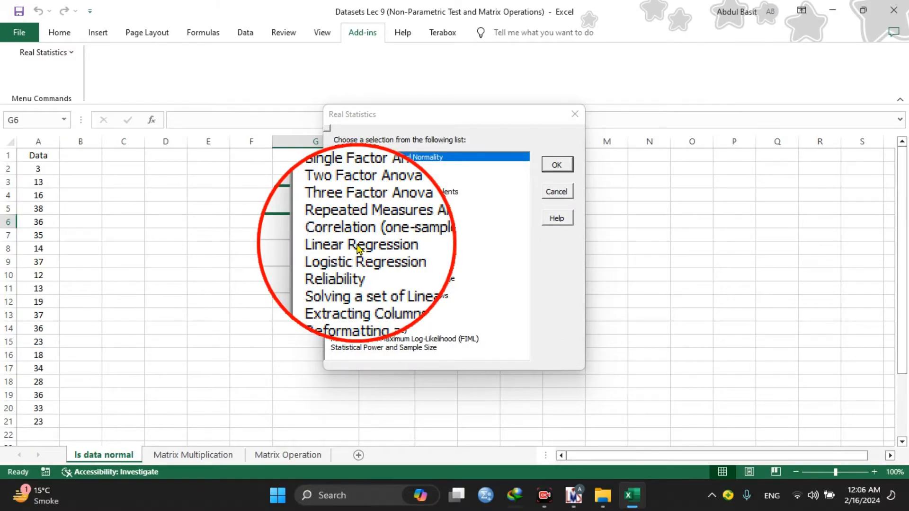
key("Return")
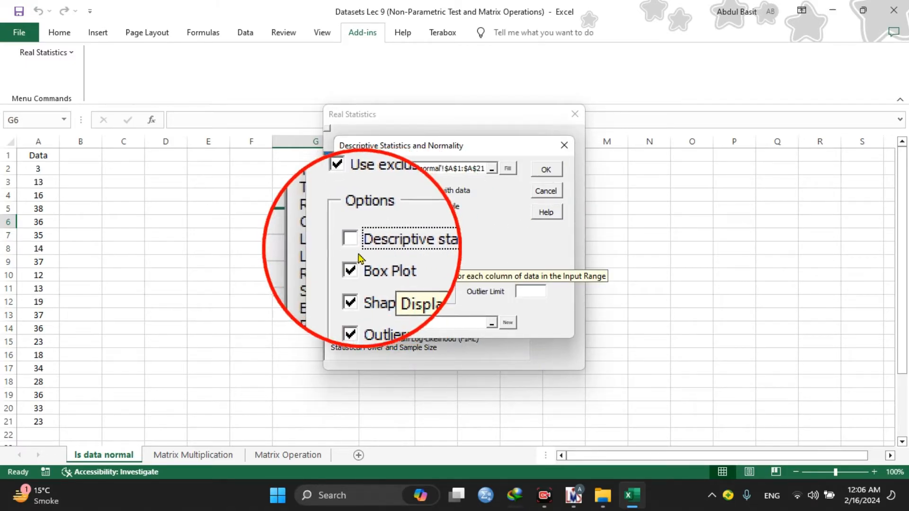
left_click(362, 264)
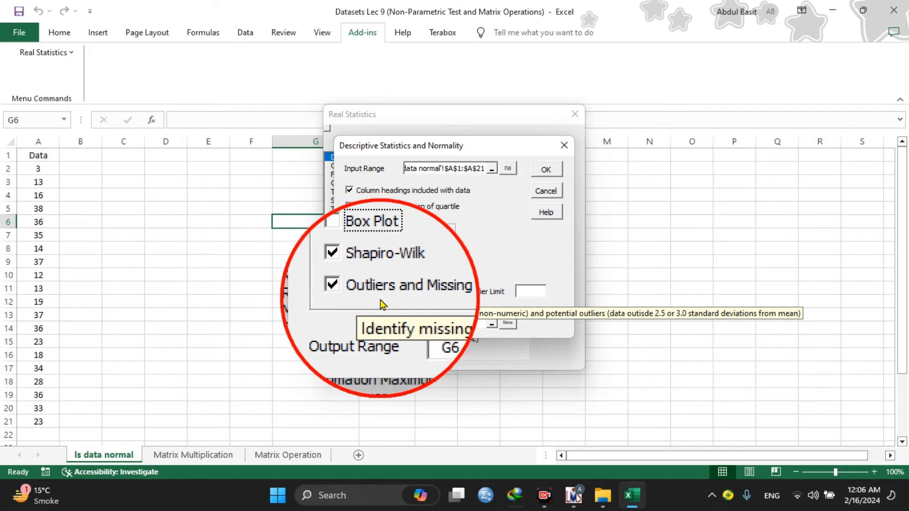
left_click(356, 293)
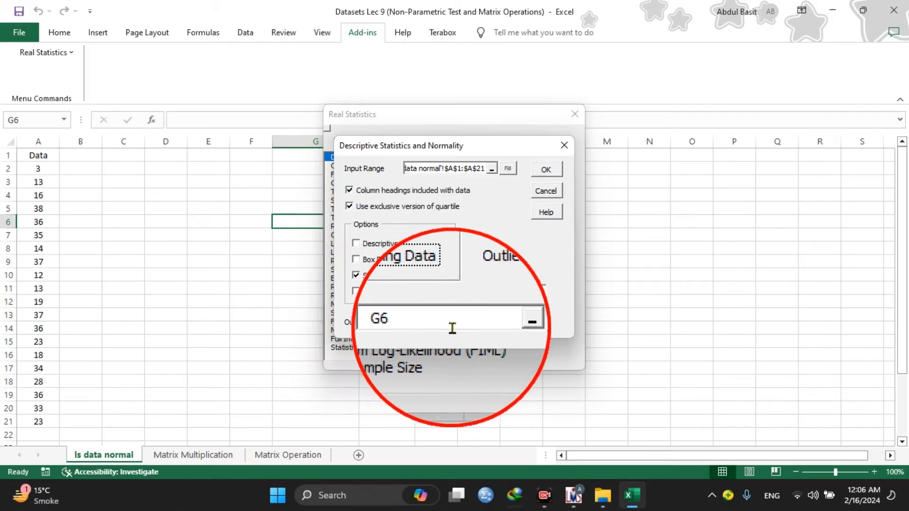
Set the output range to cell C1 and run the Shapiro-Wilk normality test
left_click(492, 322)
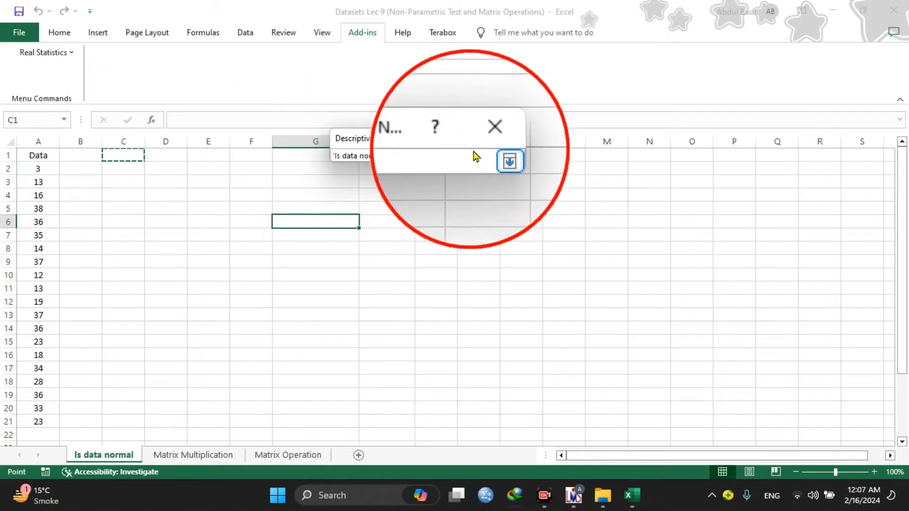
left_click(490, 159)
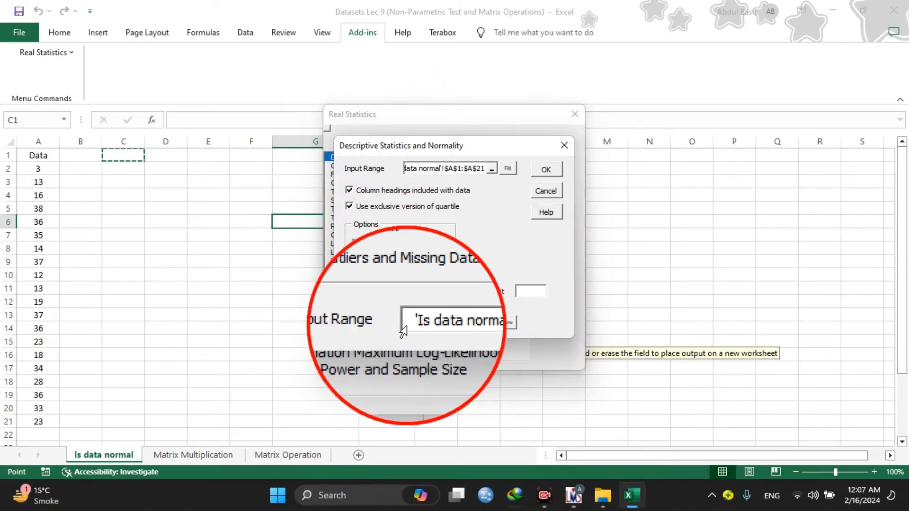
left_click(503, 326)
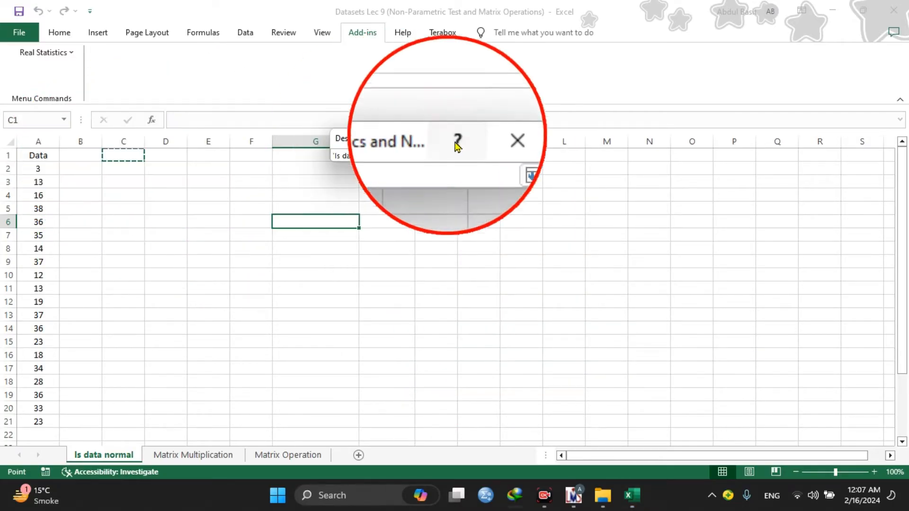
left_click(489, 155)
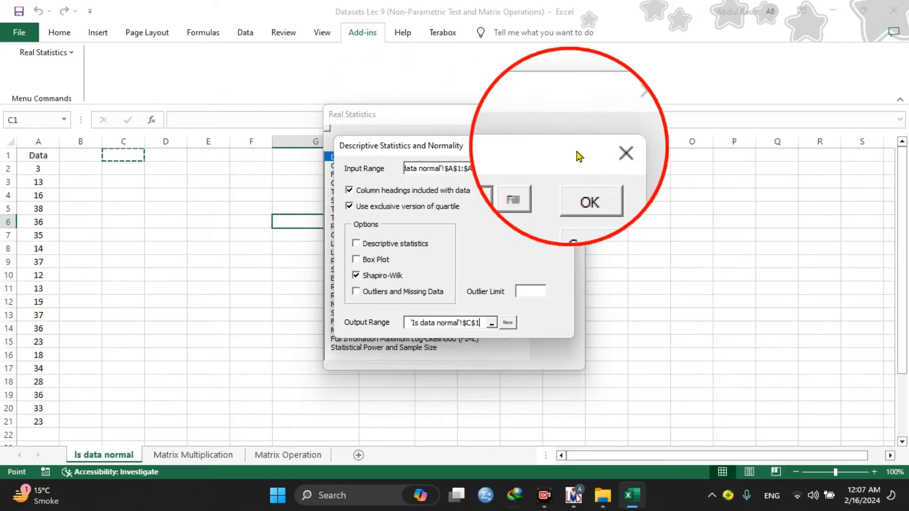
left_click(536, 172)
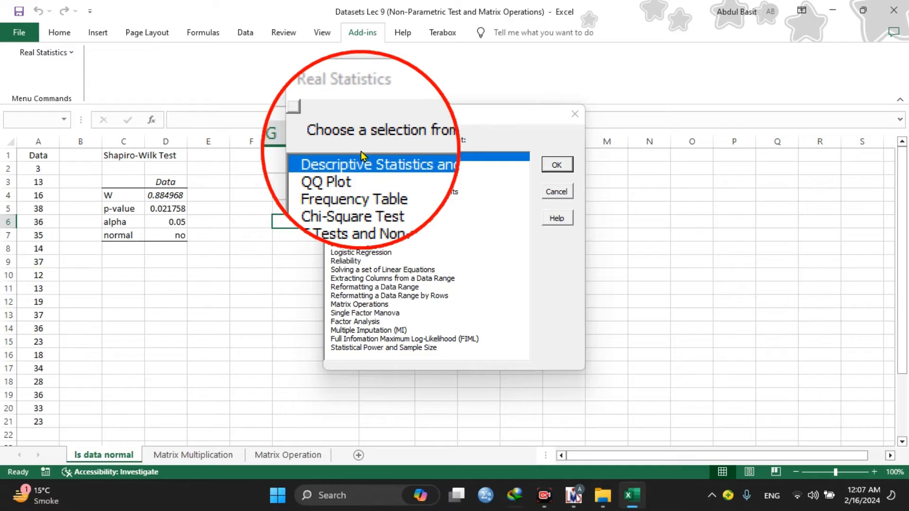
Set up T Tests and Non-parametric equivalents for A1:A21 as a one-sample test, with only the Non-parametric test type enabled
left_click(69, 53)
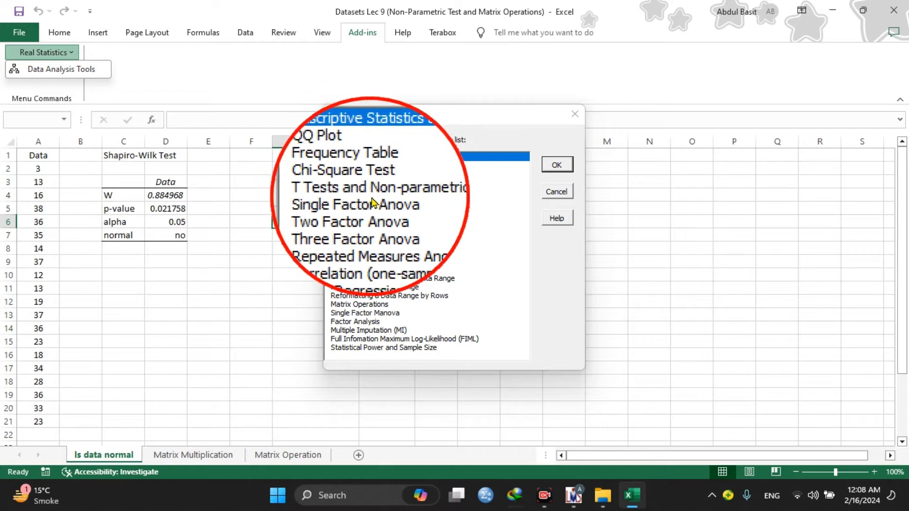
left_click(434, 194)
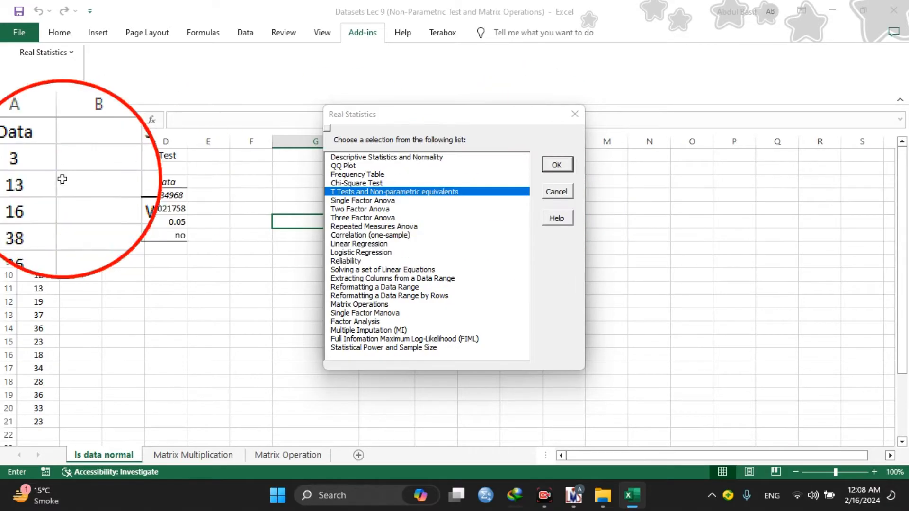
key("Return")
left_click_drag(39, 155, 49, 421)
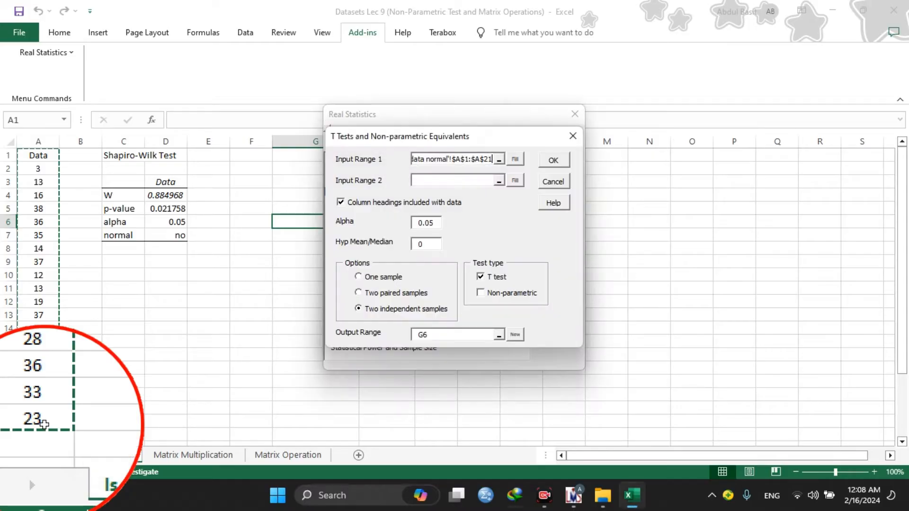
left_click(358, 277)
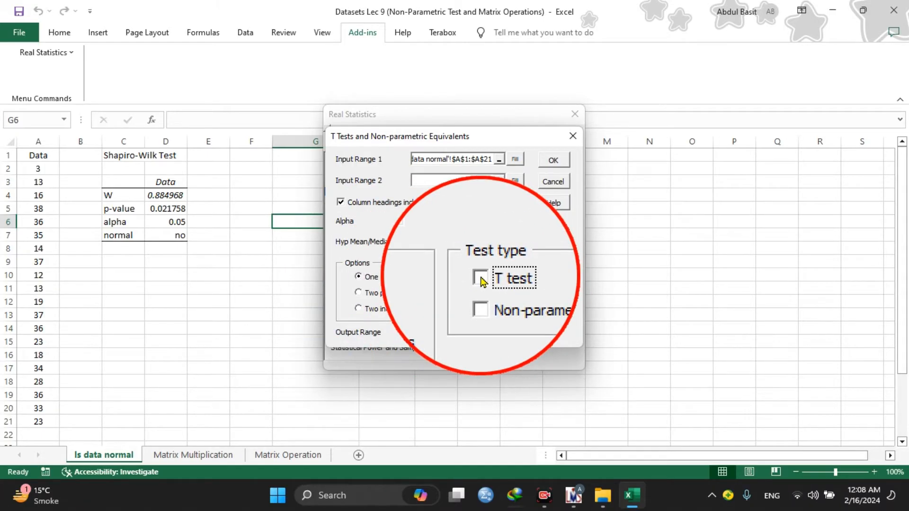
left_click(481, 295)
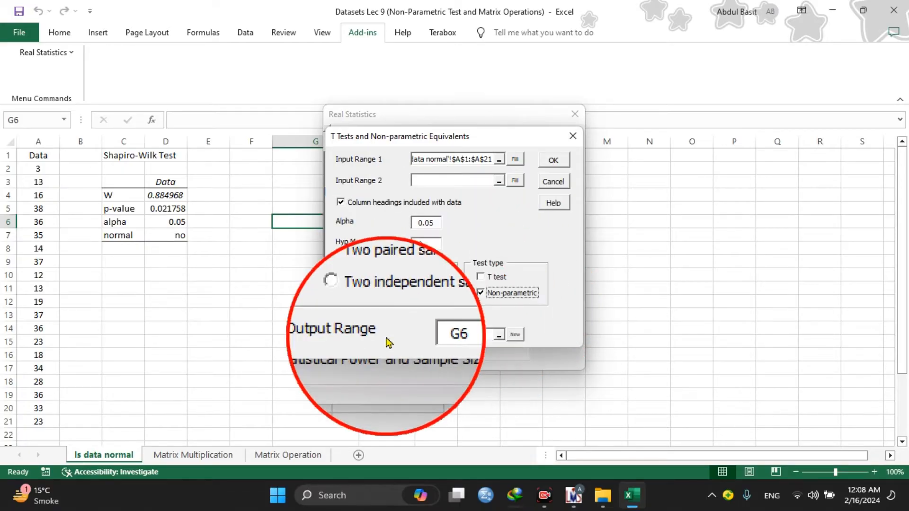
Set the output range to cell G1, run the one-sample non-parametric test, and close the Real Statistics tool list
left_click(499, 333)
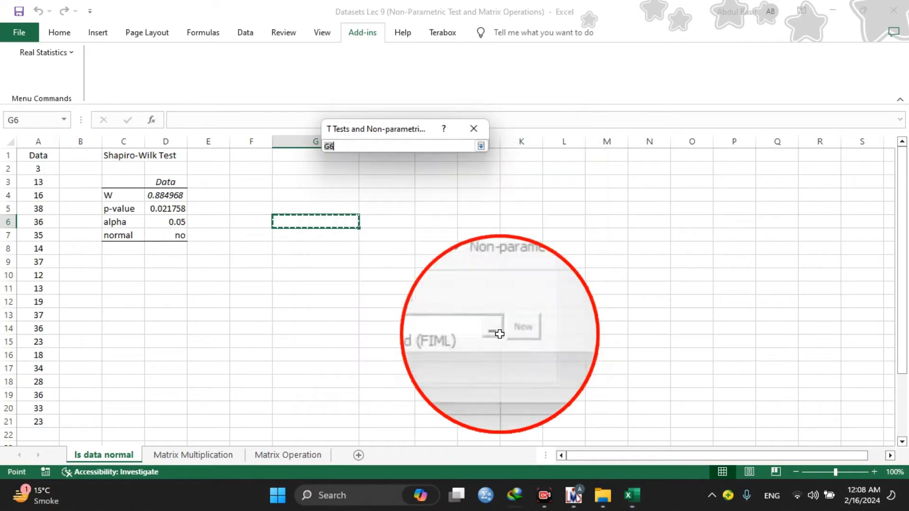
left_click(122, 262)
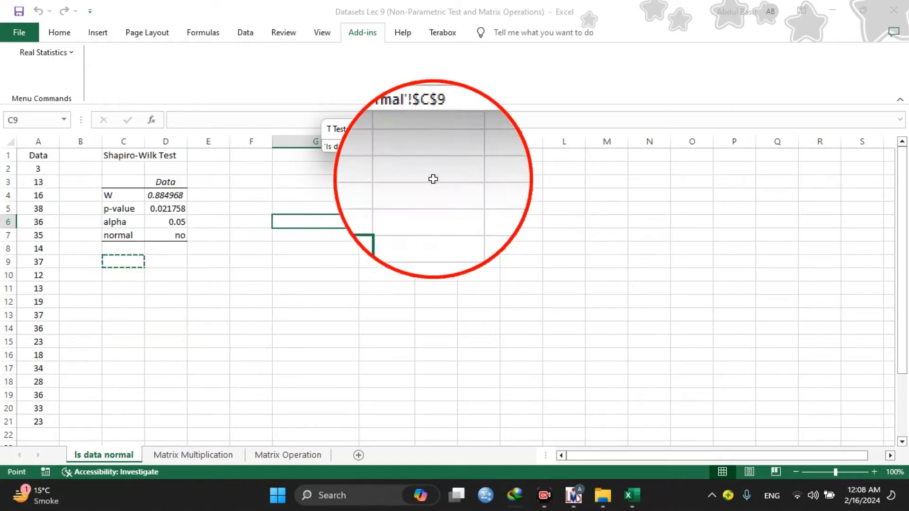
left_click(300, 155)
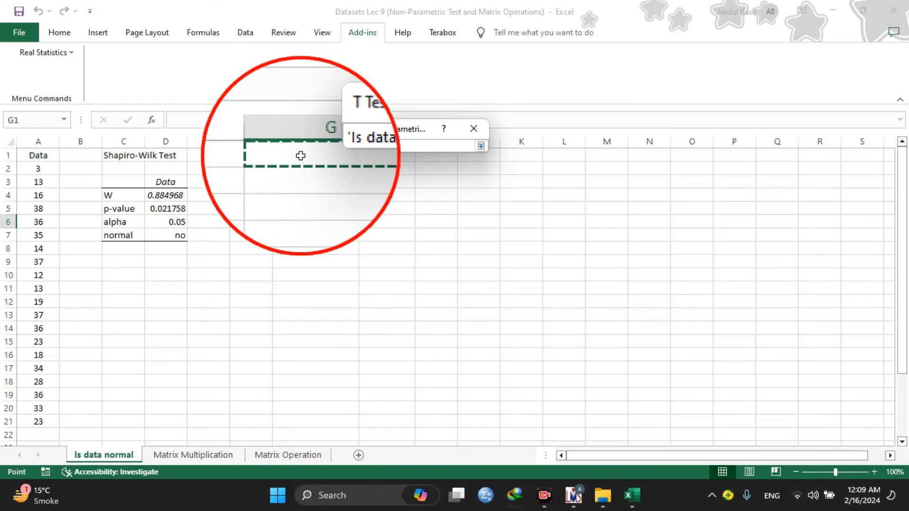
left_click(480, 145)
left_click(558, 168)
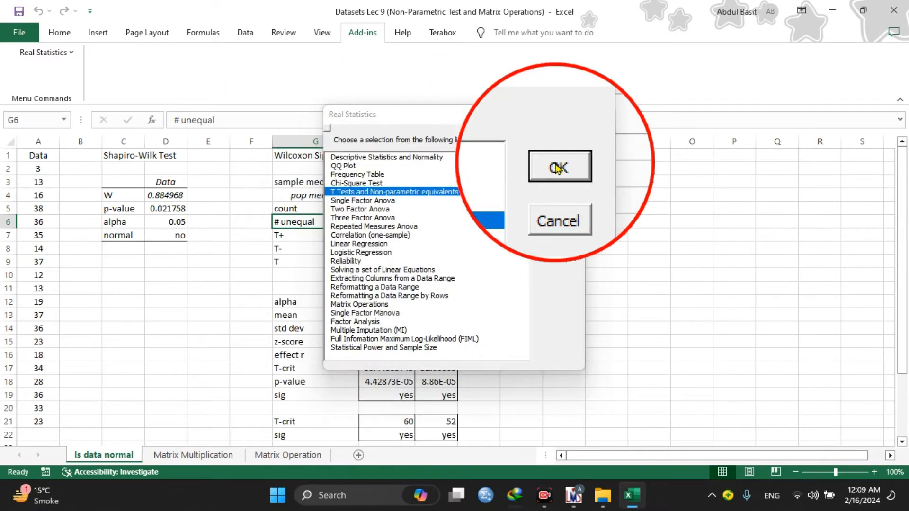
left_click(562, 197)
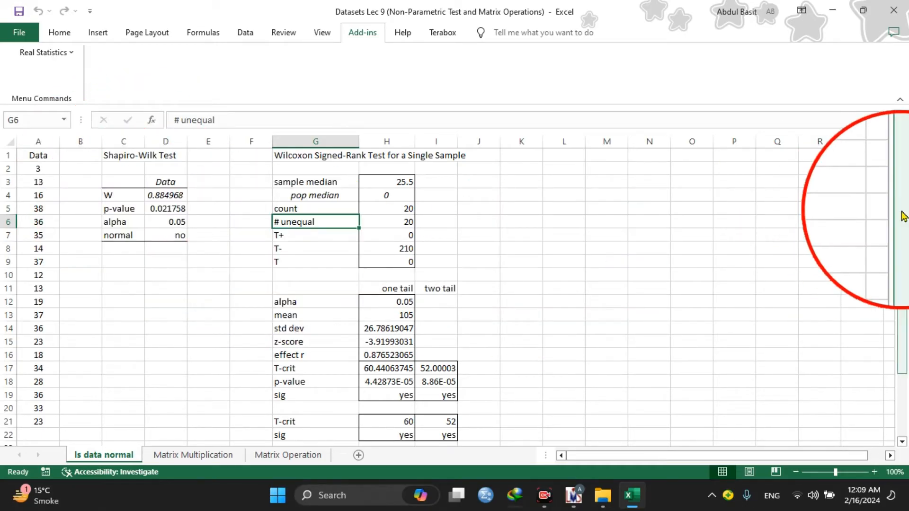
mouse_move(903, 216)
left_mouse_down()
mouse_move(906, 279)
mouse_move(903, 224)
left_mouse_up()
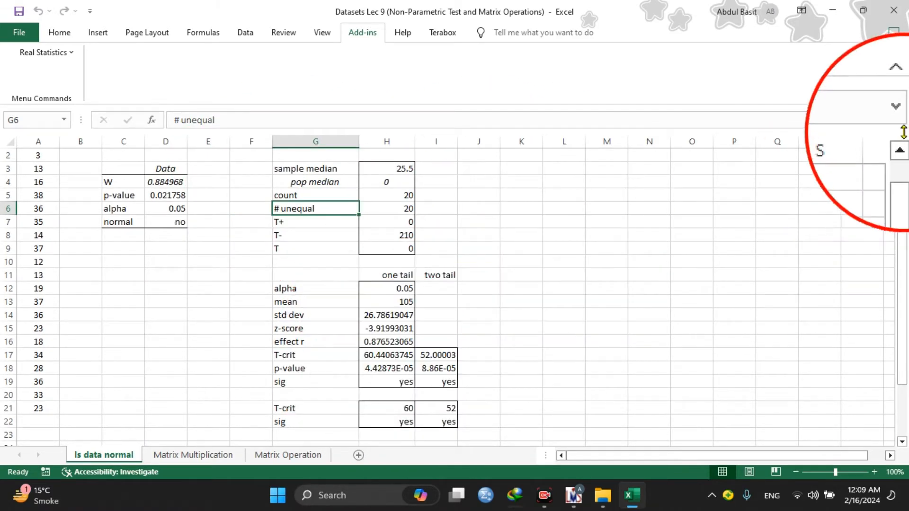
left_click_drag(902, 167, 901, 152)
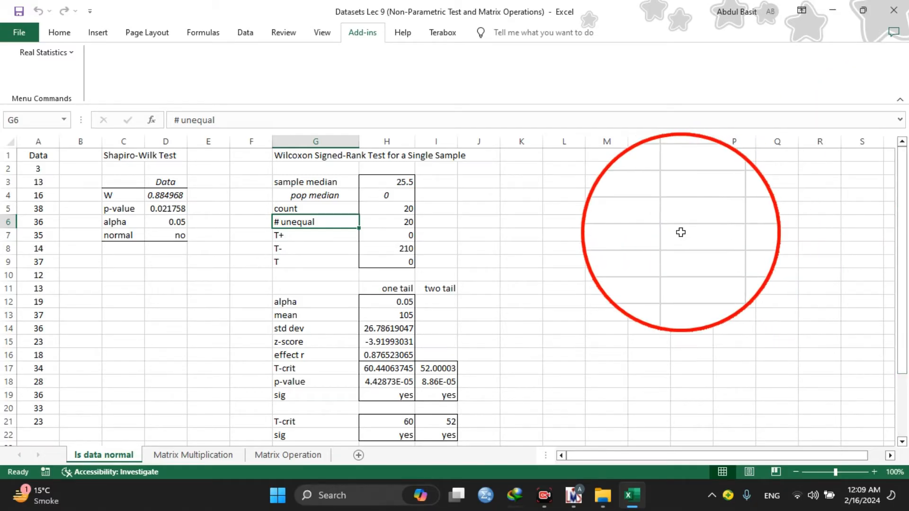
Enter a RAND-based formula in B2 and fill it down to B21 to generate random numbers beside the data
left_click(74, 166)
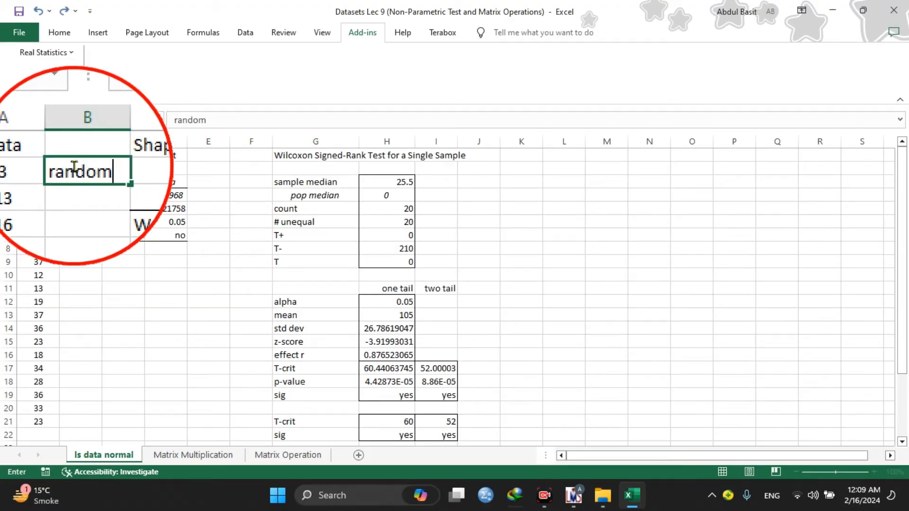
type("=")
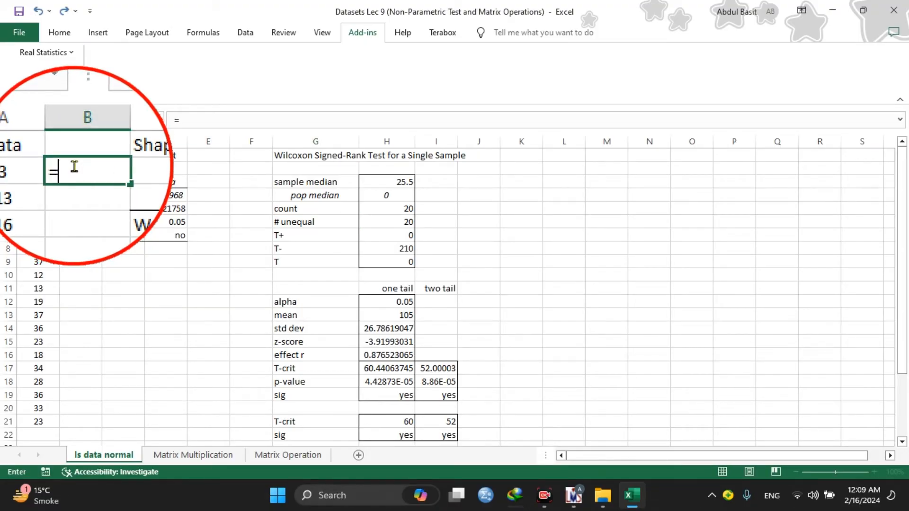
type("rando")
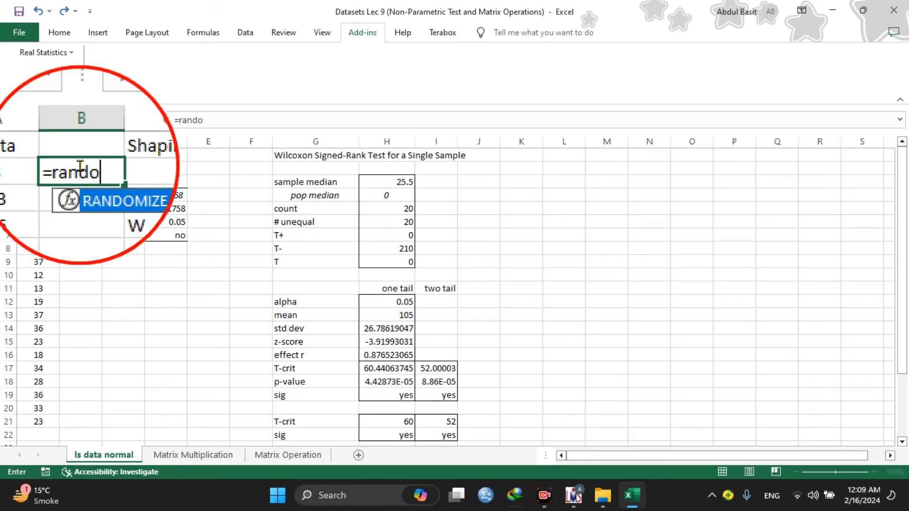
key("BackSpace")
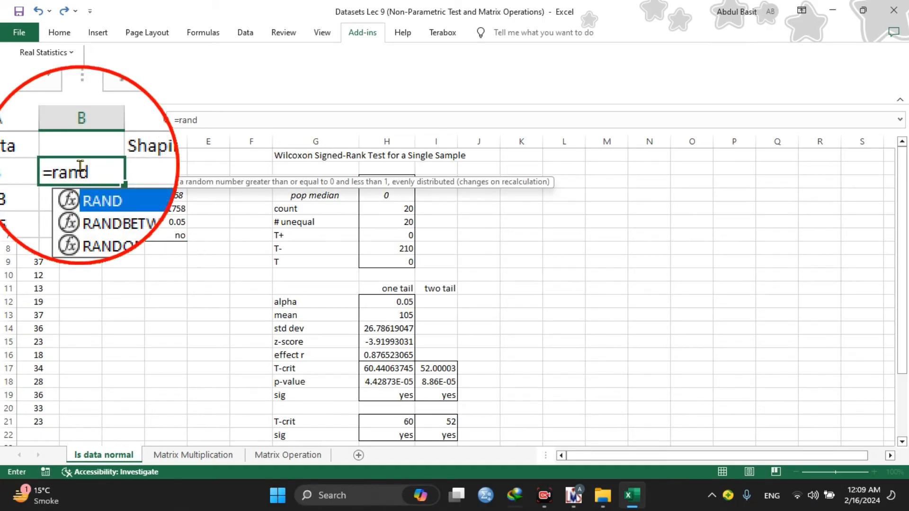
type("()")
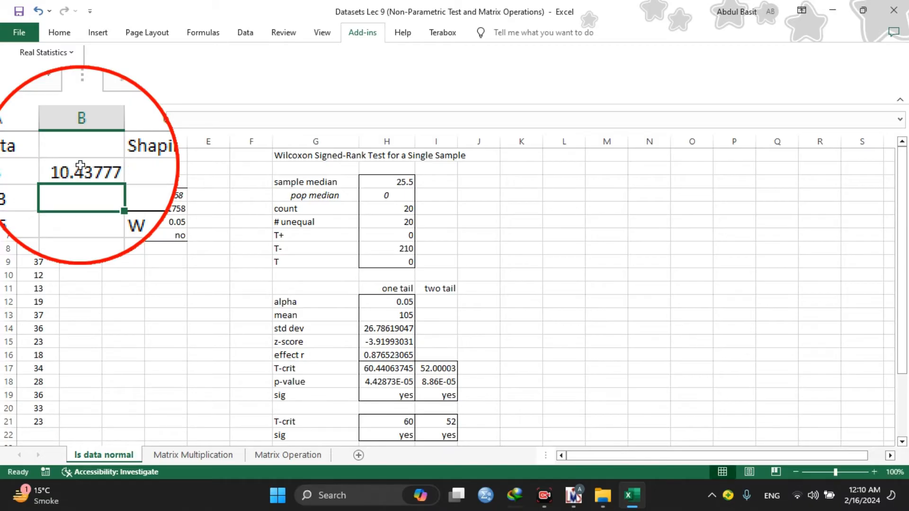
left_click(80, 168)
left_click_drag(101, 174, 77, 424)
Label cell B1 as Random Number and widen column B to fit its contents
left_click(78, 155)
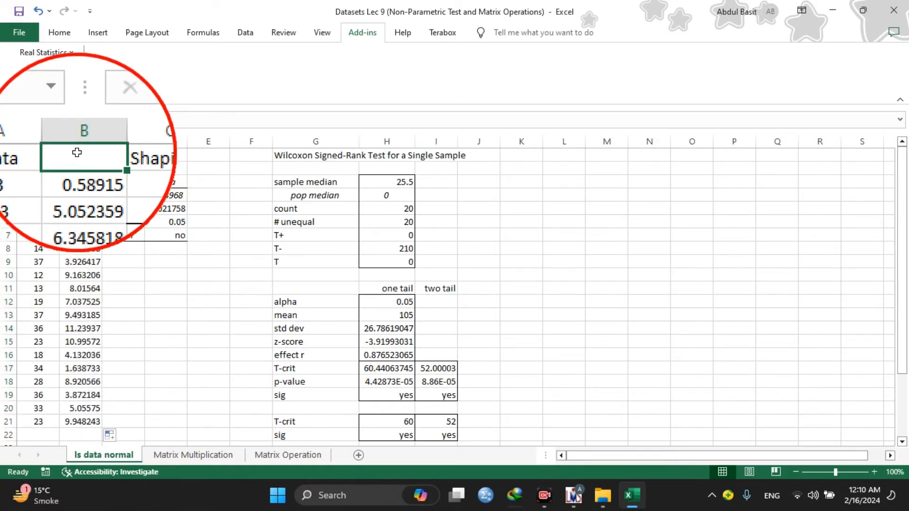
type("Random Numbe")
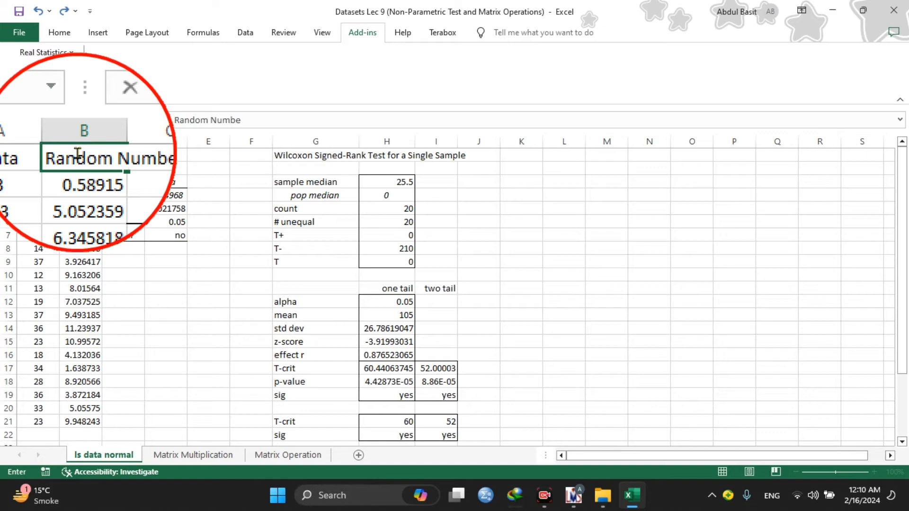
type("r")
double_click(102, 141)
left_click(97, 140)
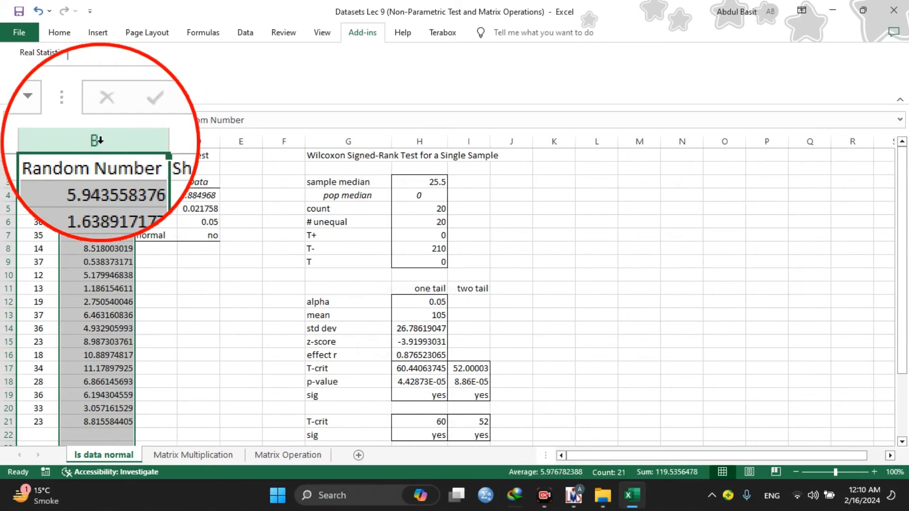
left_click(558, 196)
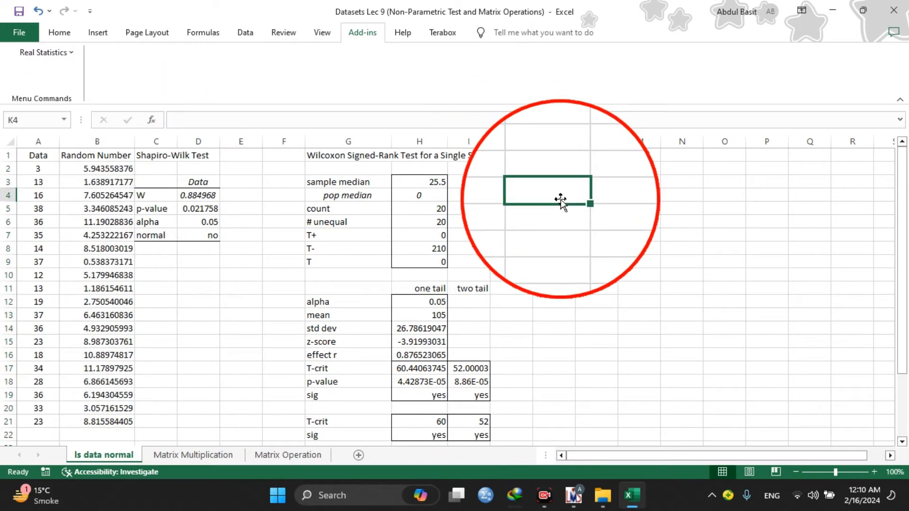
Open T Tests and Non-parametric equivalents in Real Statistics with A1:A21 as Input Range 1 and B1:B21 as Input Range 2
left_click(61, 52)
left_click(57, 66)
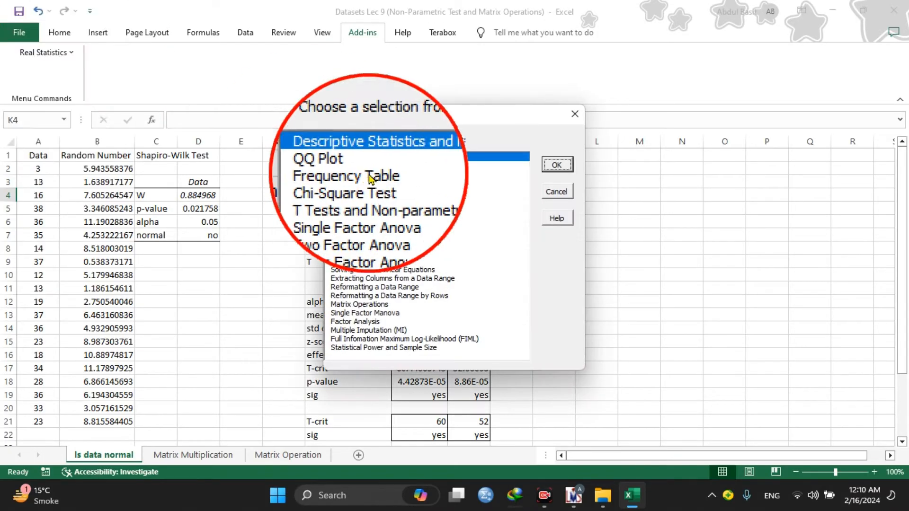
left_click(392, 192)
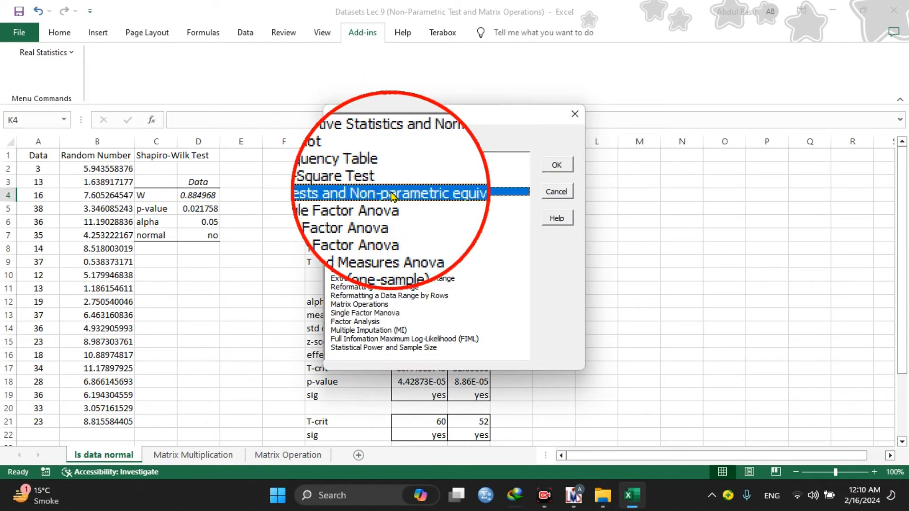
left_click(556, 165)
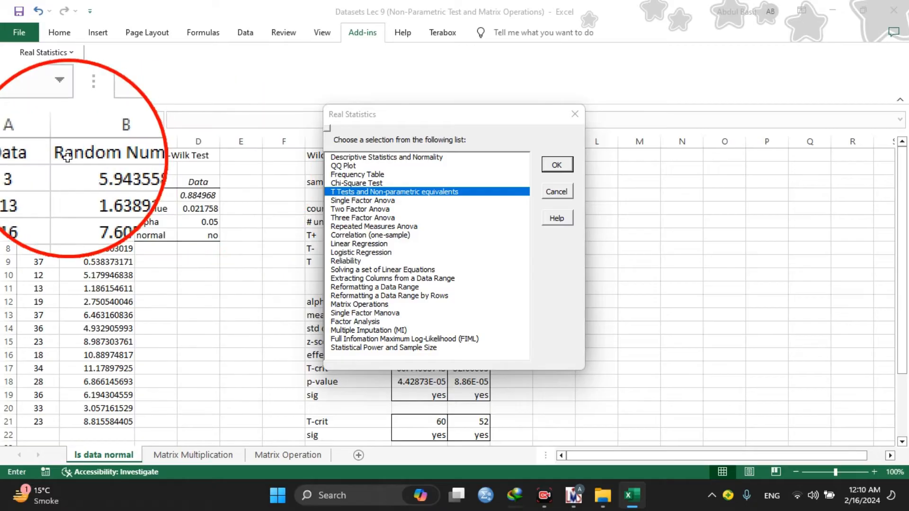
left_click_drag(38, 155, 41, 422)
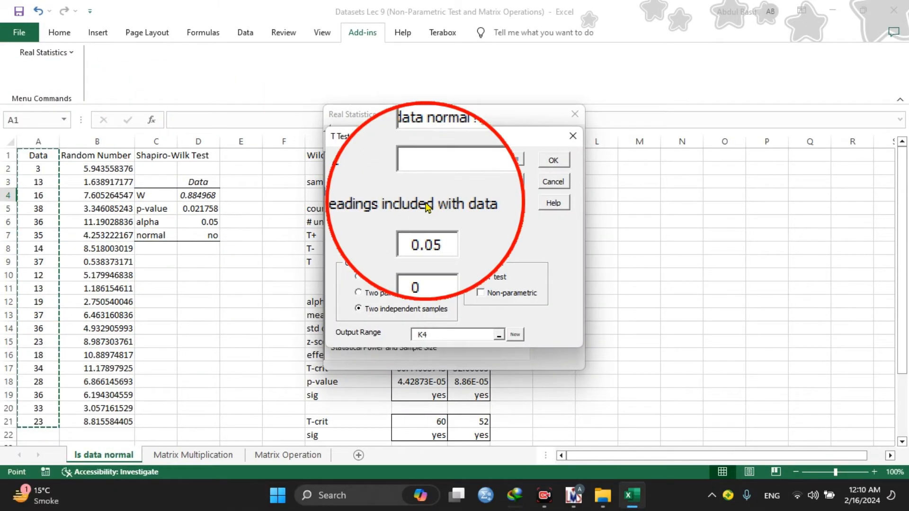
left_click(499, 180)
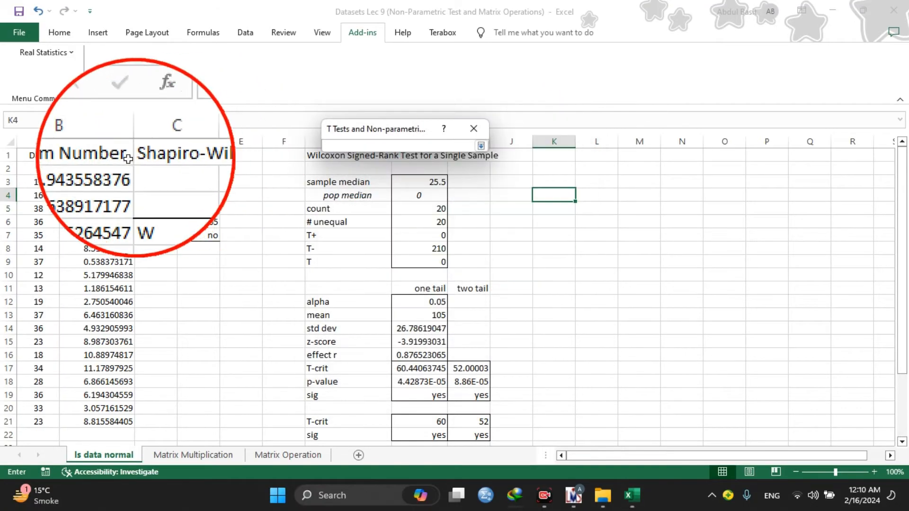
left_click_drag(95, 156, 111, 421)
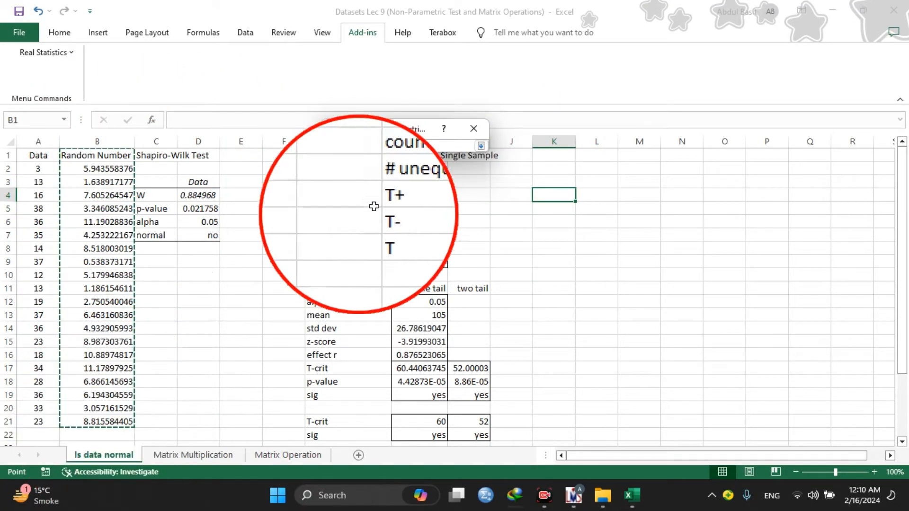
left_click(480, 153)
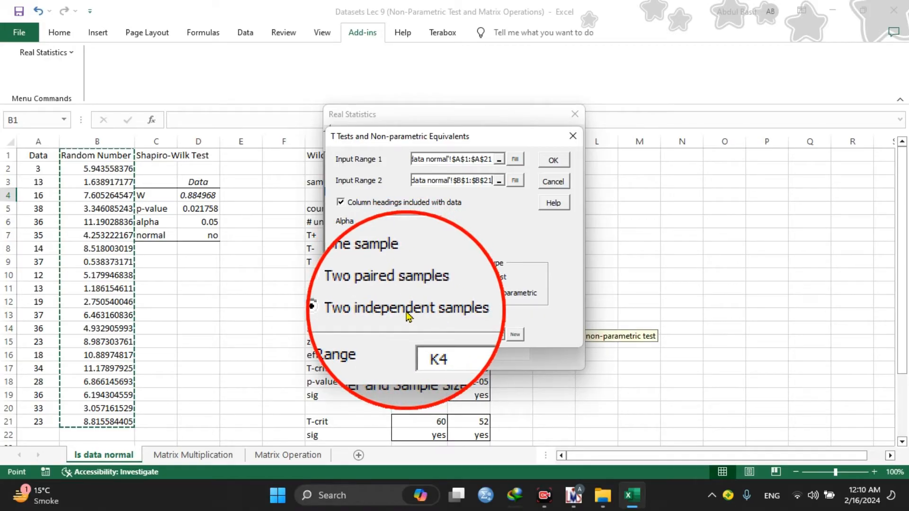
Enable only the Non-parametric test type, set the output range to K1, and run the test for two independent samples
left_click(491, 276)
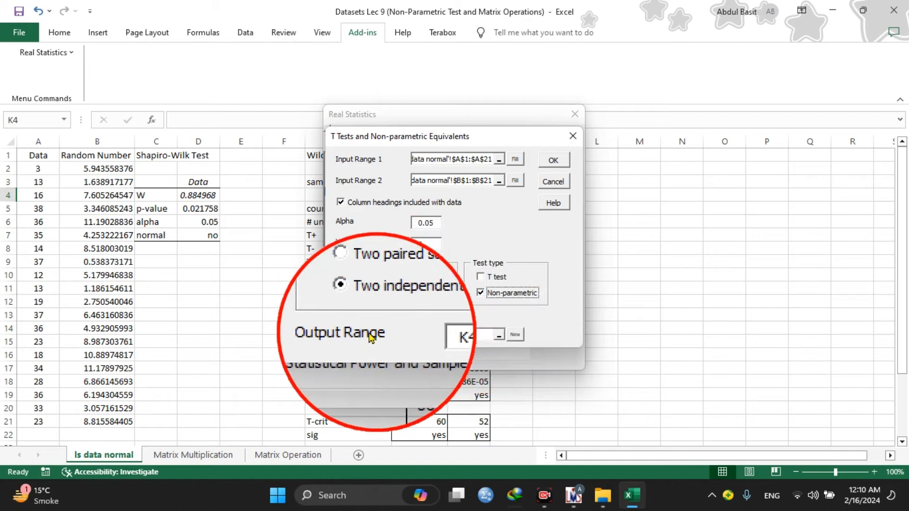
left_click(498, 336)
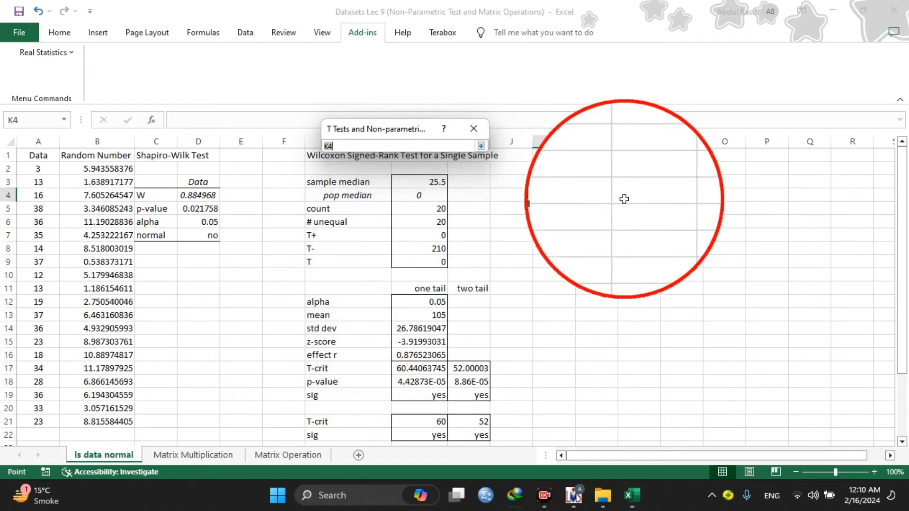
left_click(549, 154)
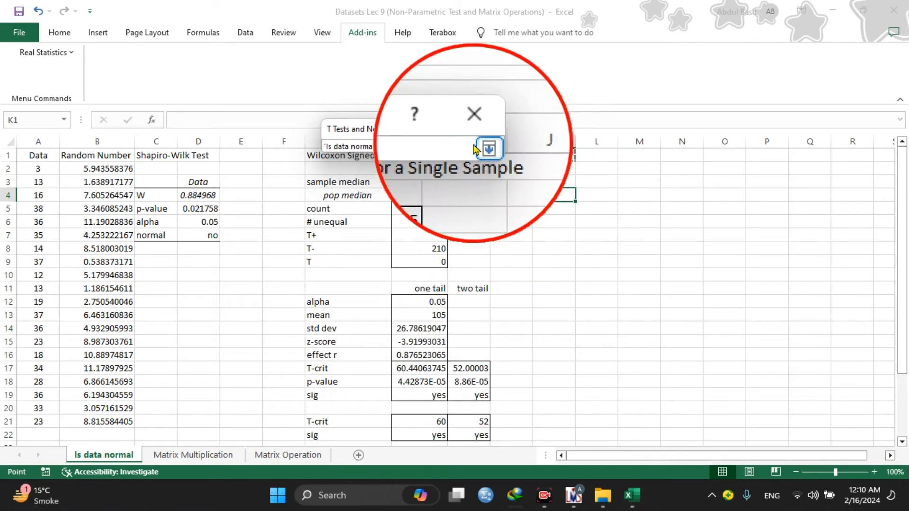
left_click(463, 146)
left_click(551, 163)
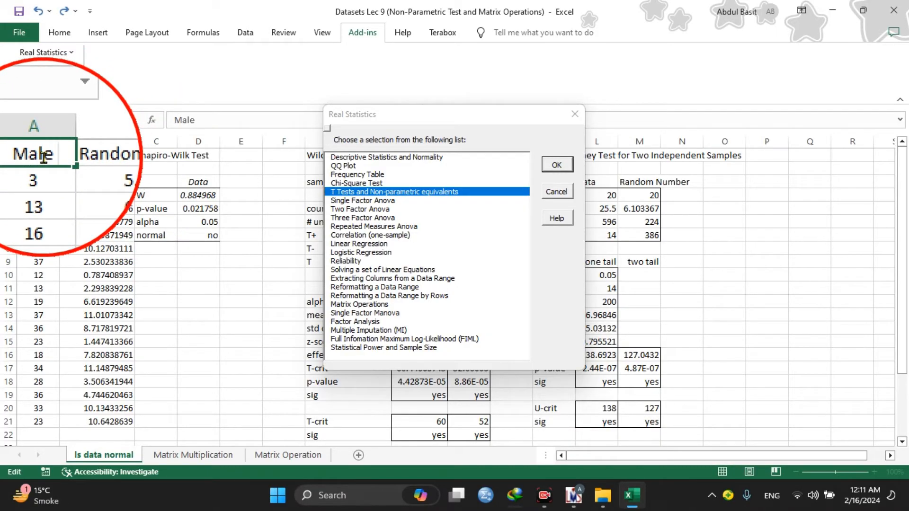
Rename the column headers in A1 and B1 to Male and Female
double_click(103, 159)
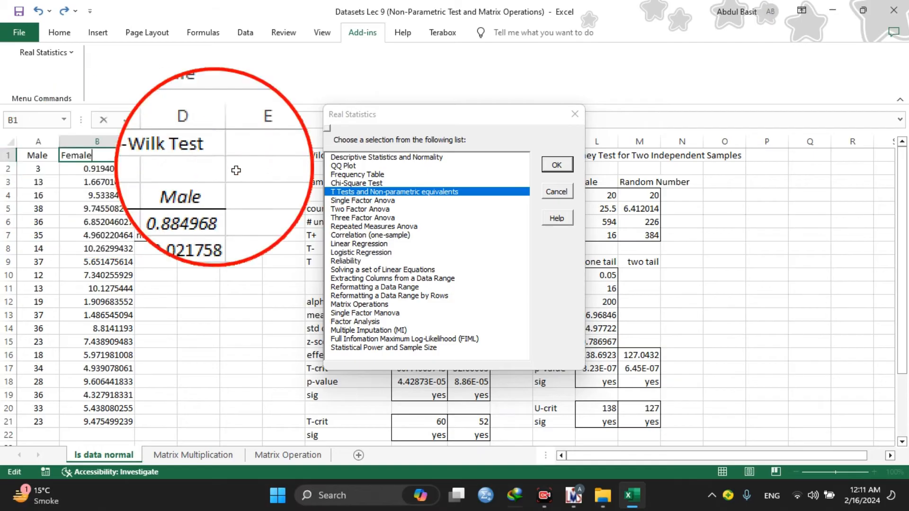
left_click(416, 195)
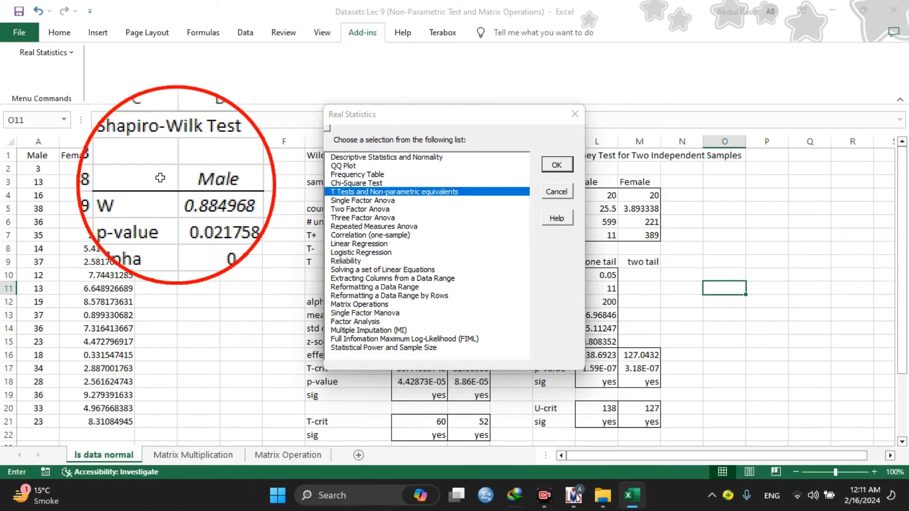
left_click(38, 155)
left_click_drag(38, 194, 38, 421)
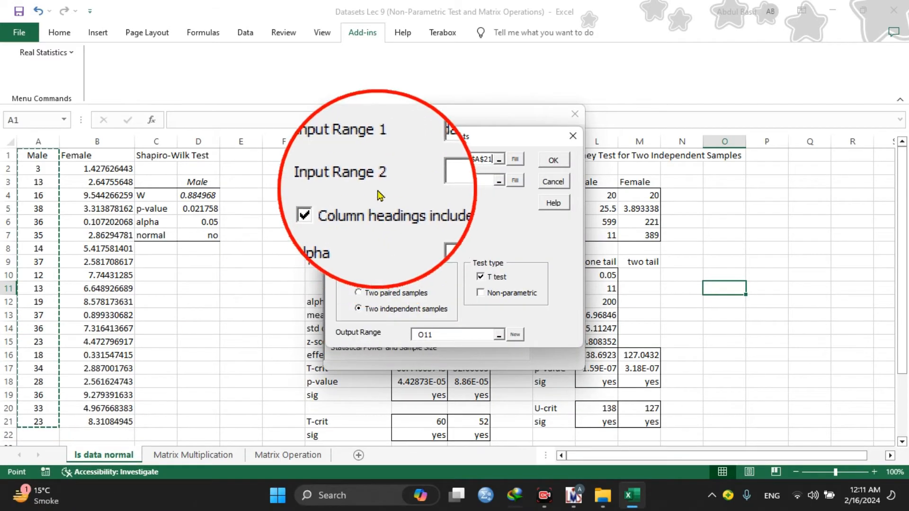
left_click(498, 183)
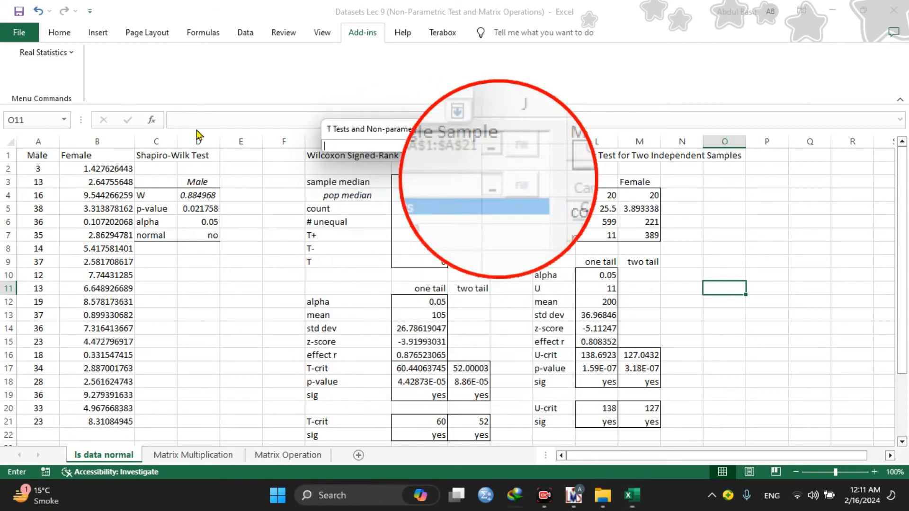
left_click_drag(97, 155, 102, 422)
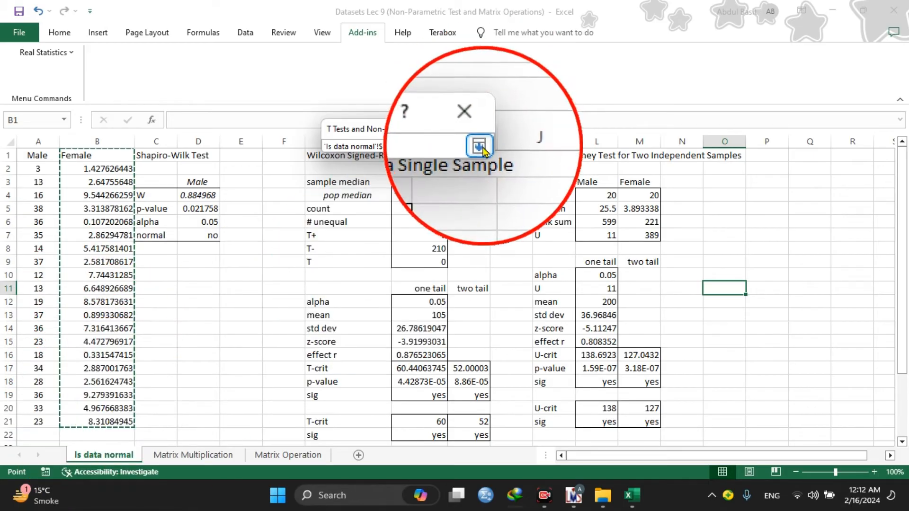
left_click(475, 145)
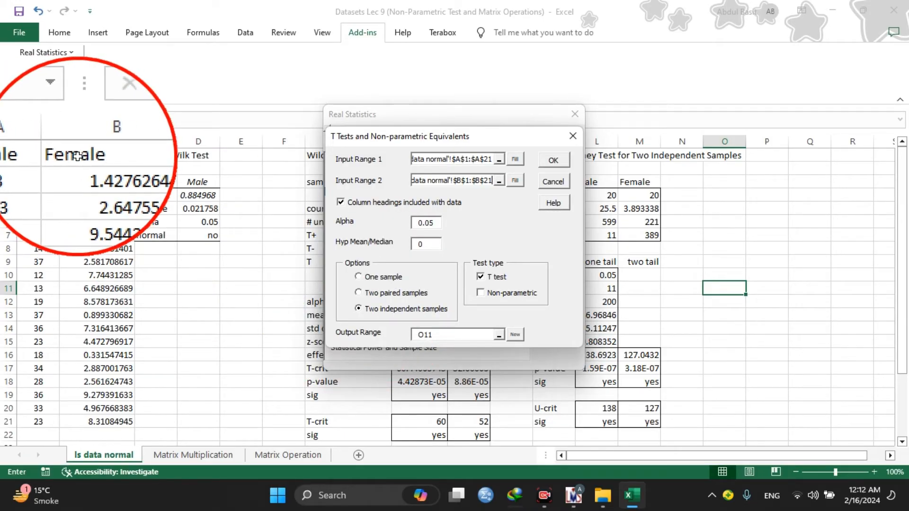
left_click(384, 298)
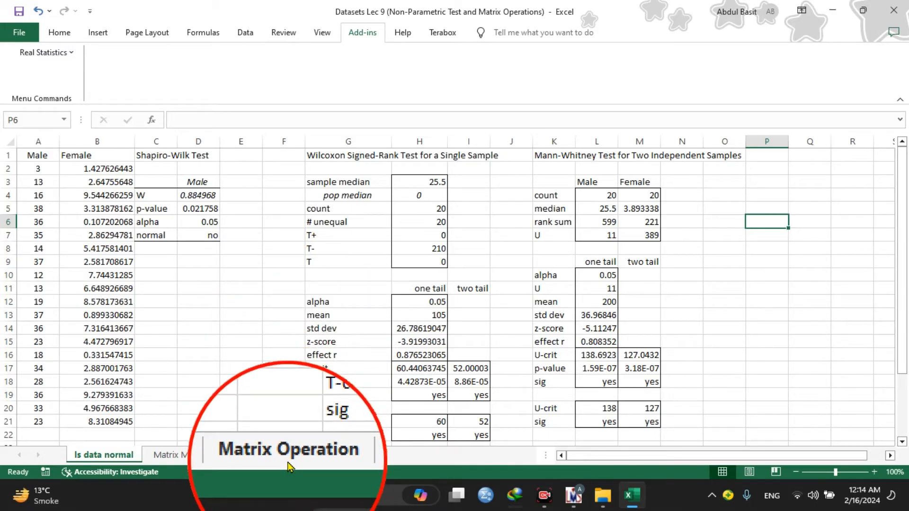
On the Matrix Operation sheet, start the Real Statistics Matrix Operations tool with Matrix D's values in B3:E6 as the input range
left_click(289, 456)
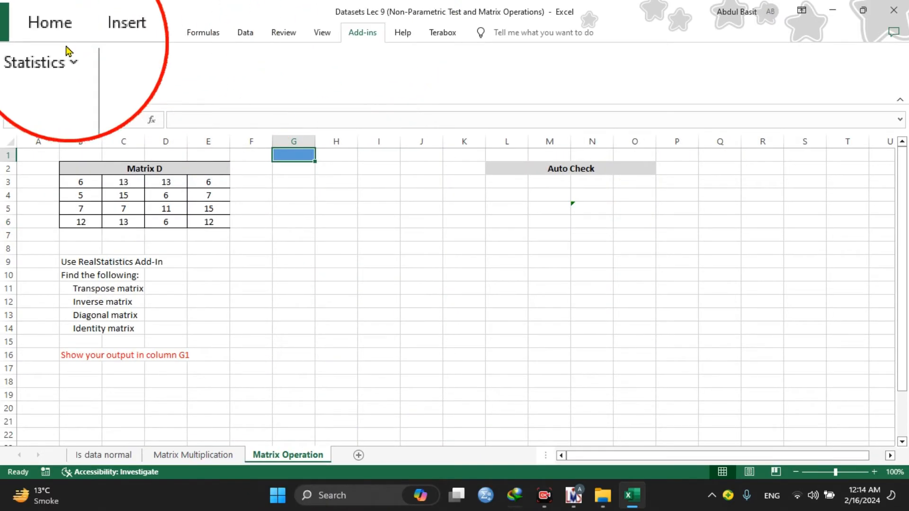
left_click(47, 52)
left_click(47, 65)
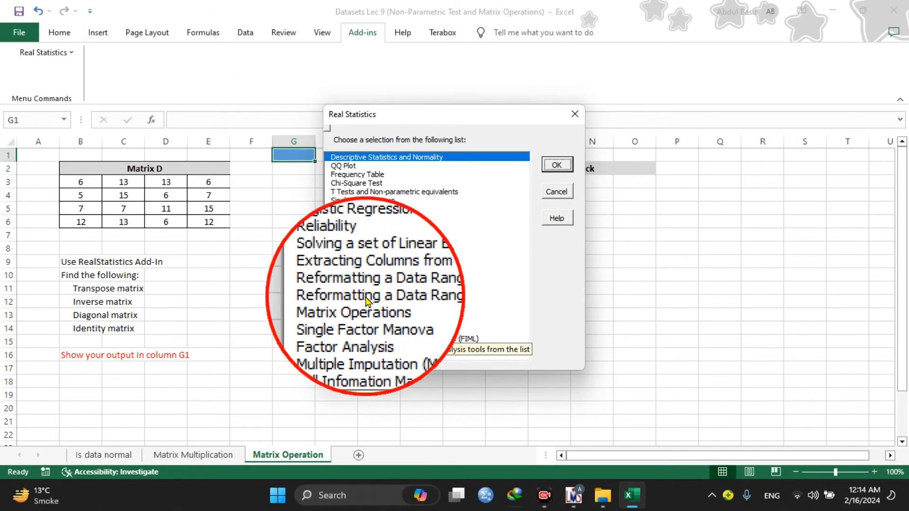
left_click(360, 304)
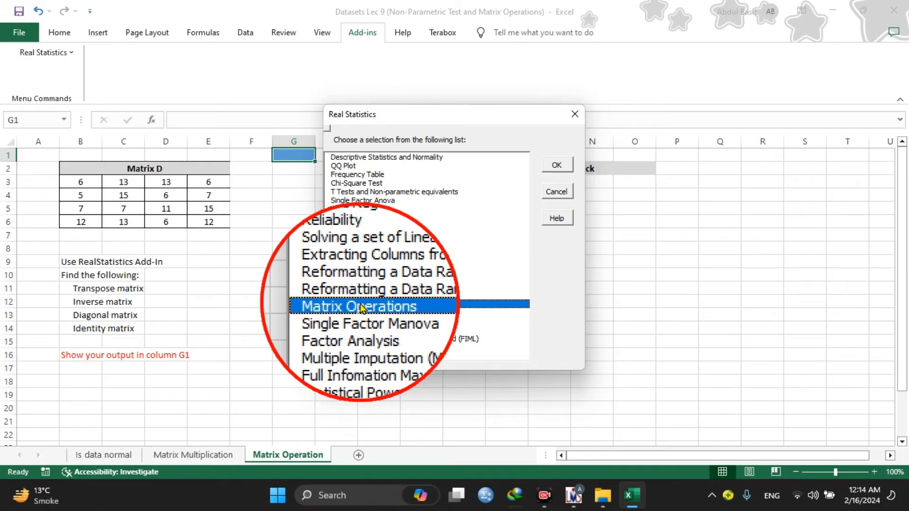
left_click(563, 166)
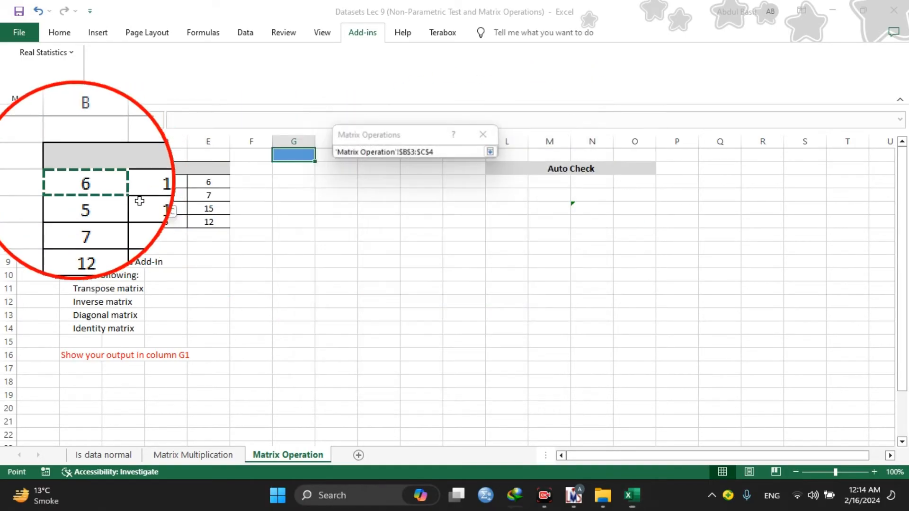
left_click_drag(140, 201, 200, 218)
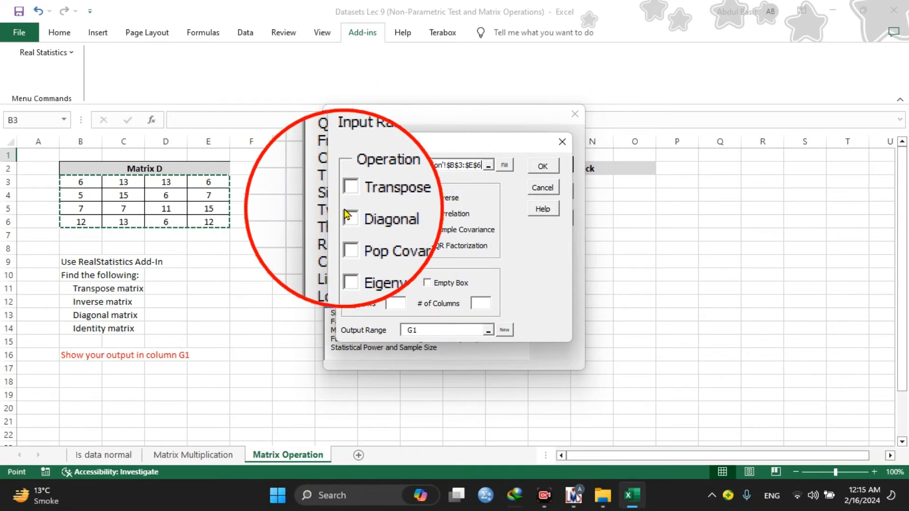
Enable the Transpose, Diagonal, Pop Covariance, Eigenvalues/vectors, Inverse, Correlation, Sample Covariance and QR Factorization operations for the matrix
key("Escape")
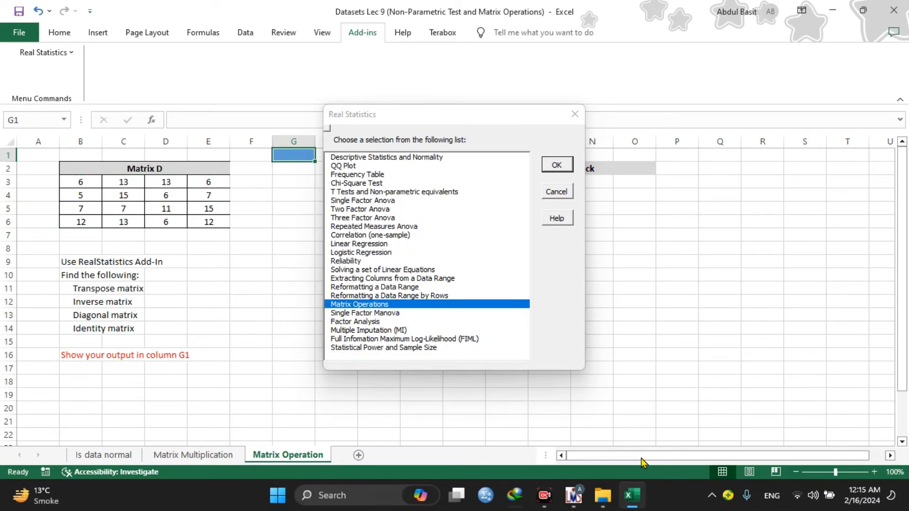
key("Return")
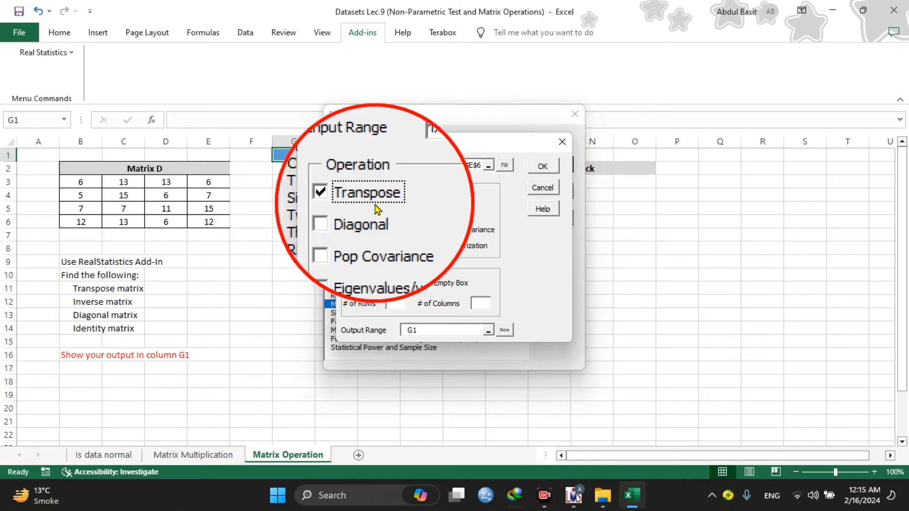
left_click(349, 212)
left_click(348, 230)
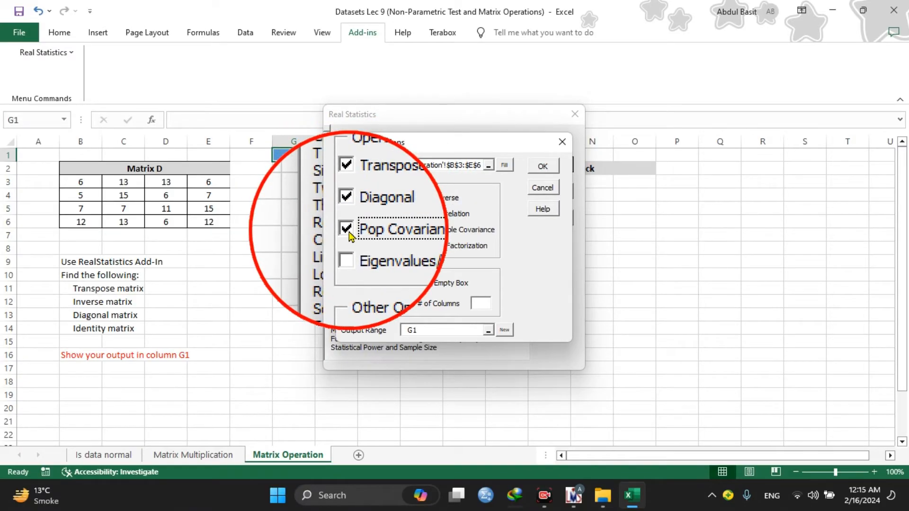
left_click(348, 245)
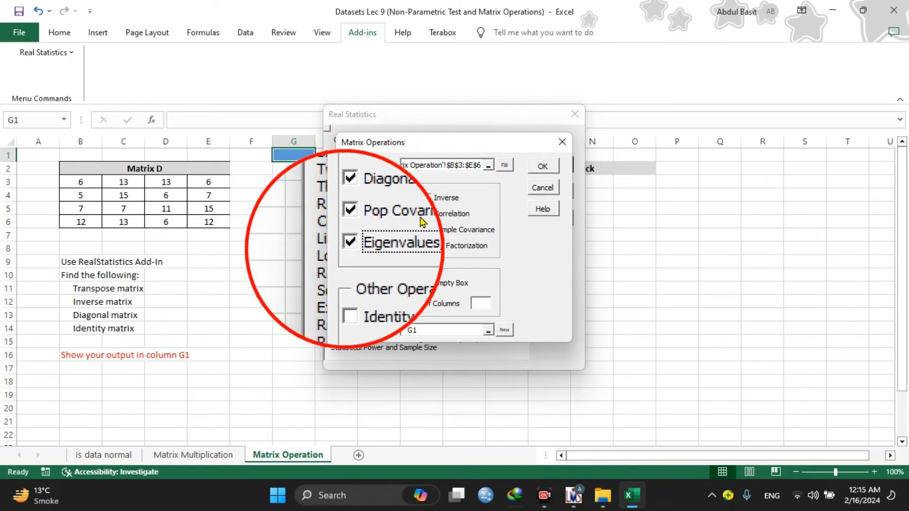
left_click(426, 199)
left_click(426, 216)
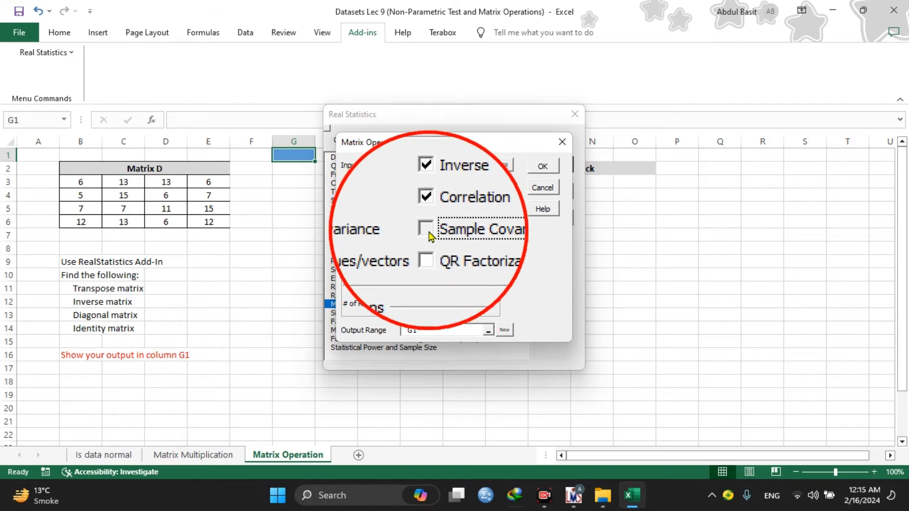
left_click(426, 232)
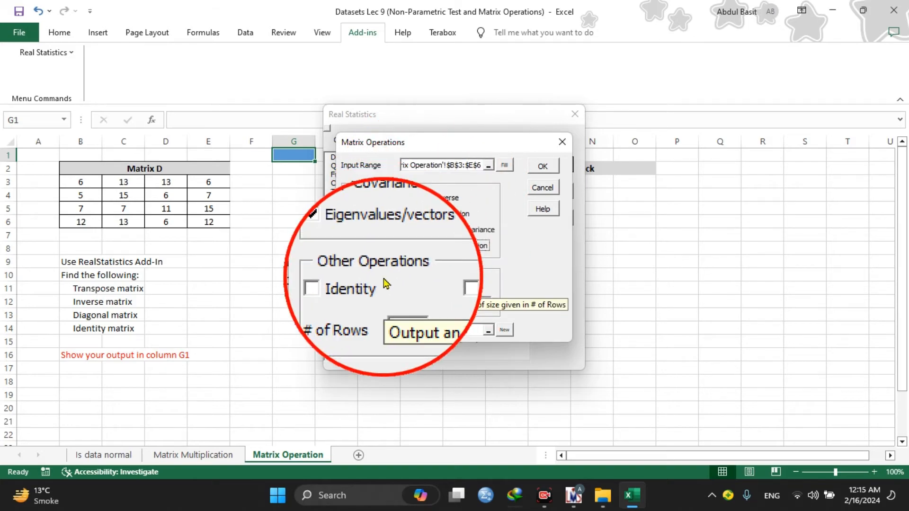
Include the Identity operation, setting its size to 44 rows and 4 columns
left_click(353, 286)
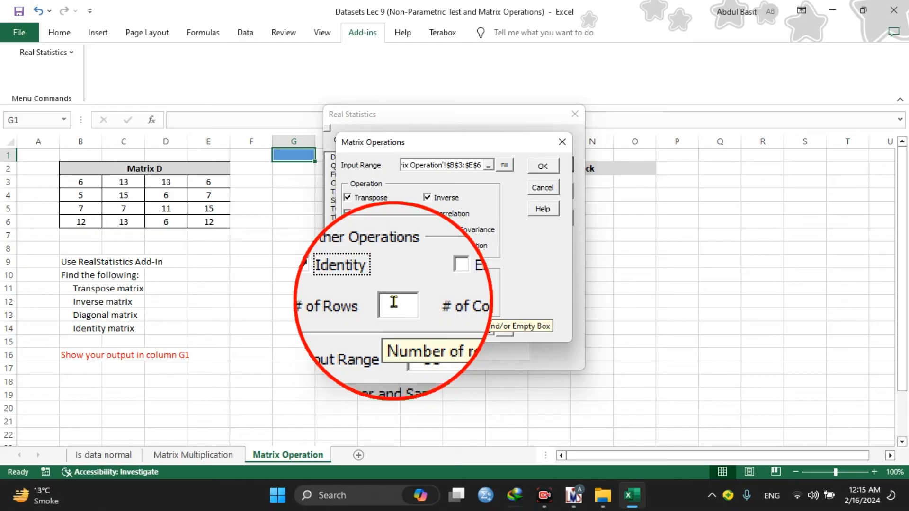
left_click(394, 302)
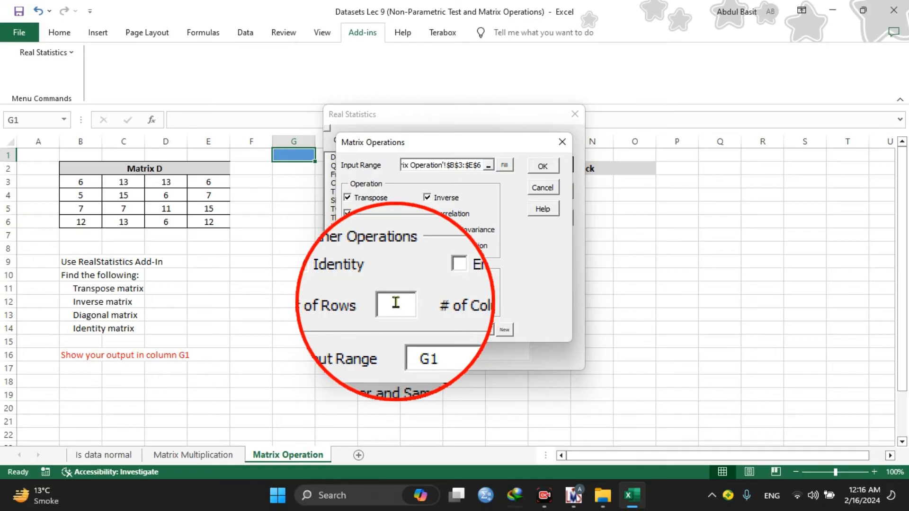
type("4")
left_click(479, 303)
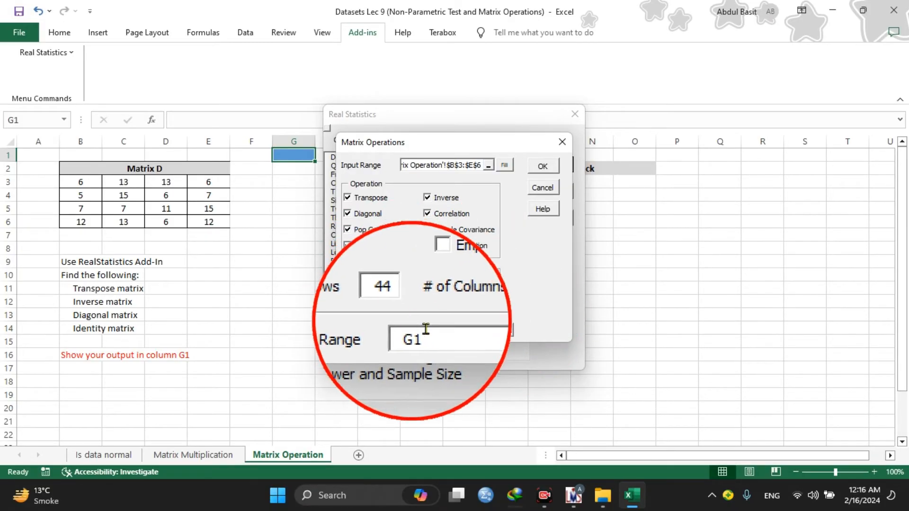
Set the output range to L3, run the matrix operations while accepting the overwrite of existing data, and close the tool
left_click(487, 332)
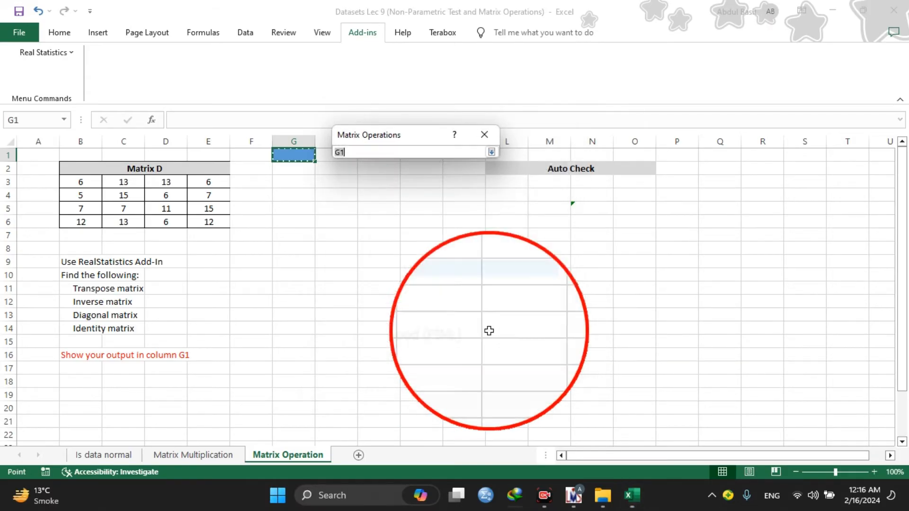
left_click(507, 181)
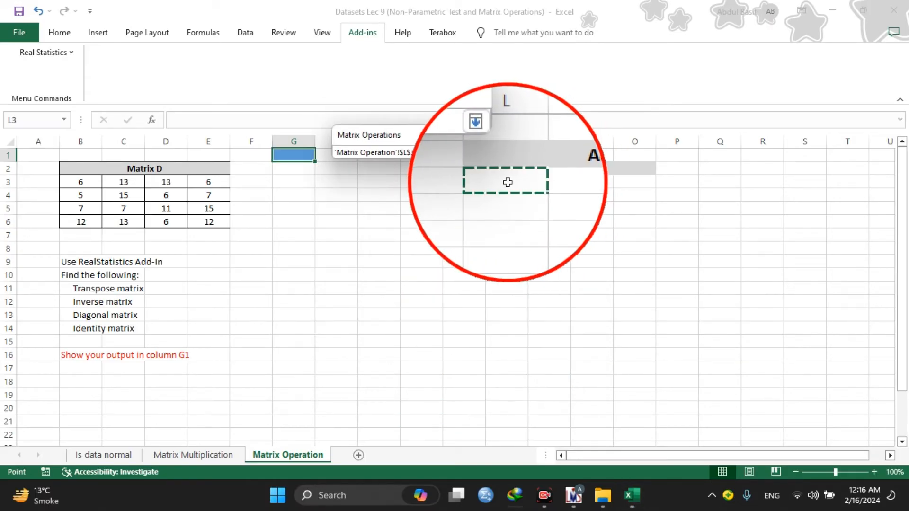
left_click(487, 152)
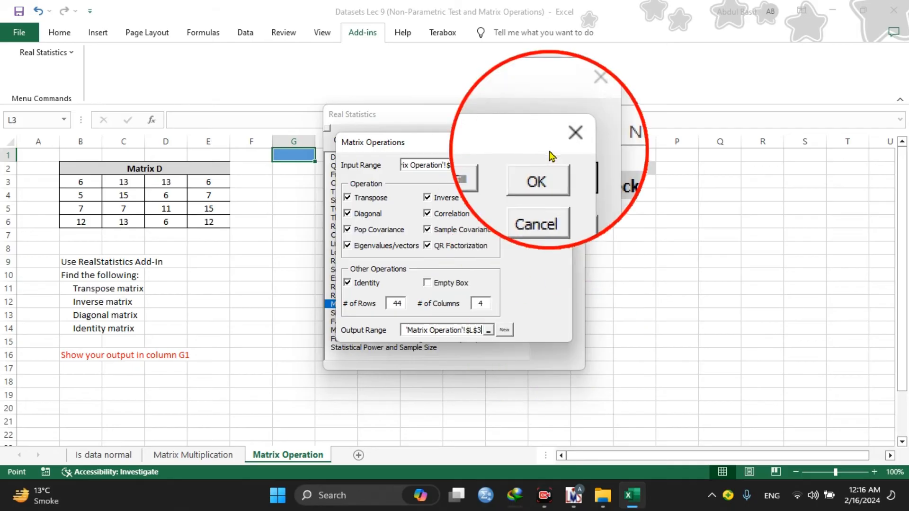
left_click(545, 171)
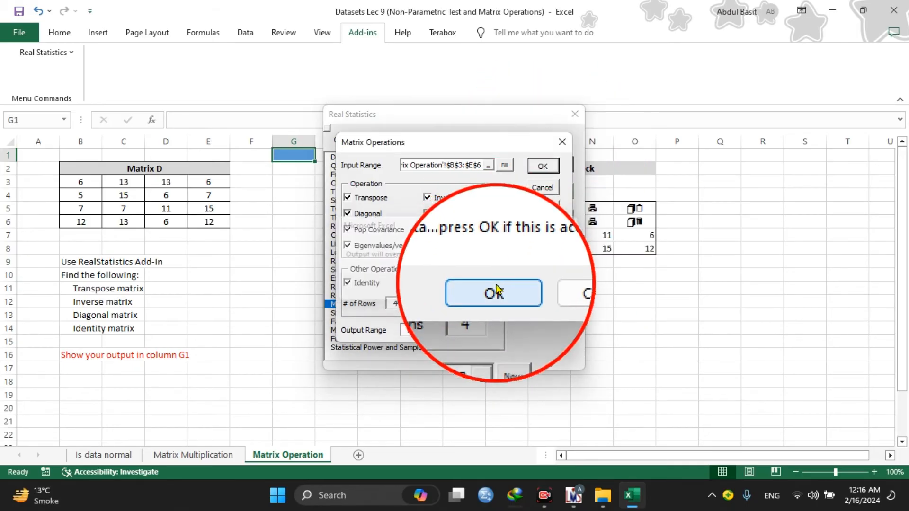
left_click(498, 289)
left_click(576, 114)
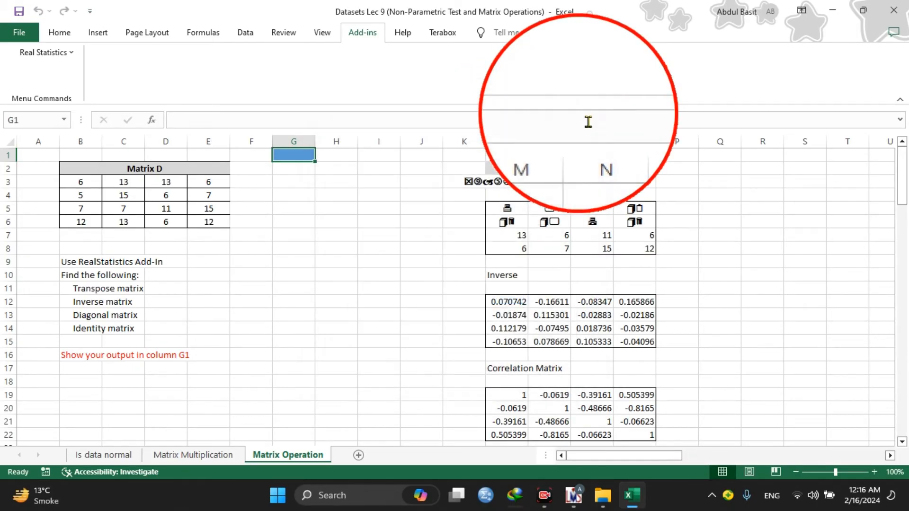
mouse_move(906, 185)
left_mouse_down()
mouse_move(906, 225)
mouse_move(904, 170)
mouse_move(904, 198)
left_mouse_up()
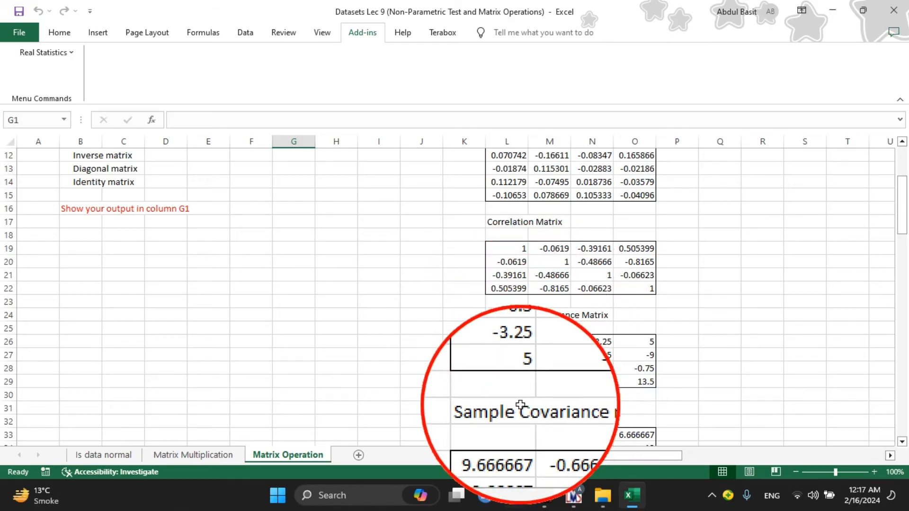
left_click_drag(902, 210, 902, 346)
left_click(890, 230)
left_click_drag(902, 398, 885, 206)
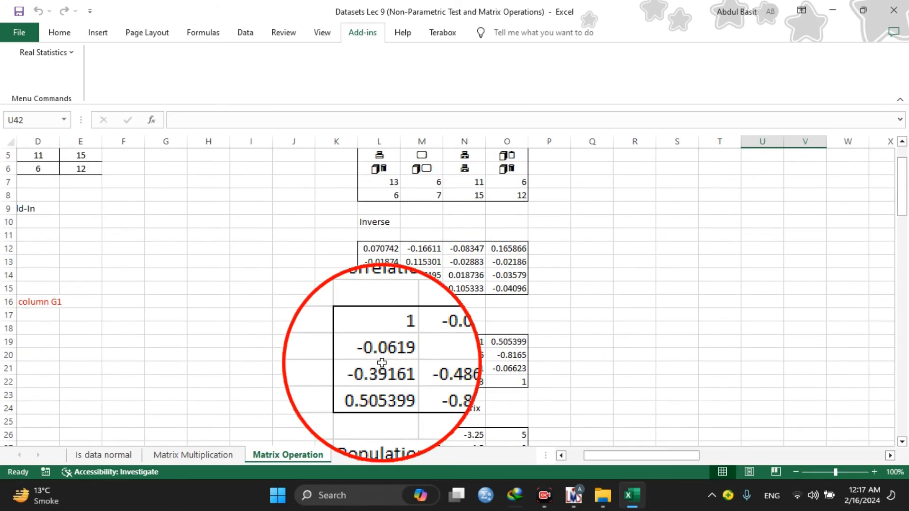
On the Matrix Multiplication sheet, add Matrix A and Matrix B in J3:L4 with the array formula =B3:D5+F3:H5
left_click(183, 459)
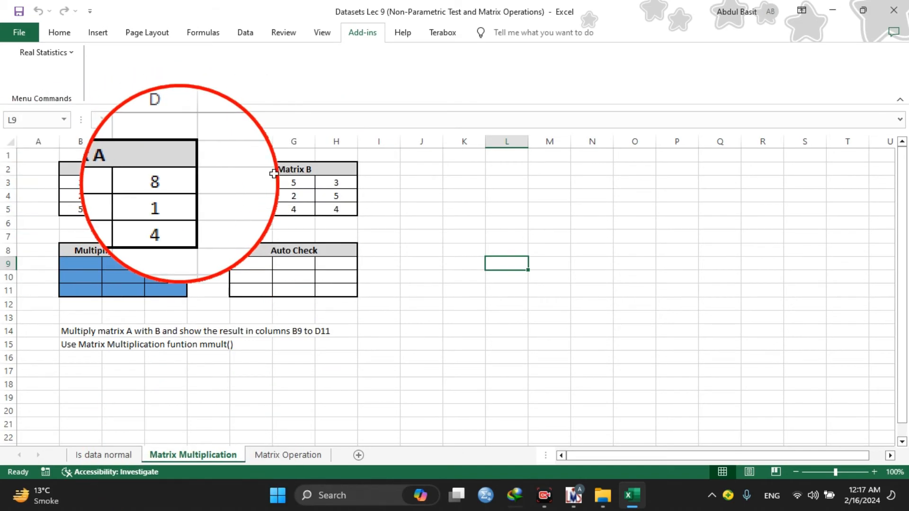
left_click_drag(422, 171, 505, 198)
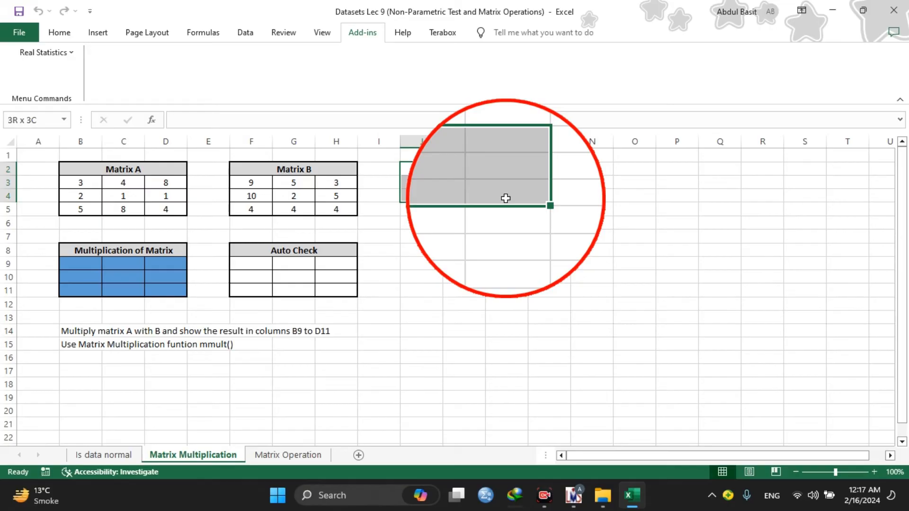
left_click_drag(505, 199, 486, 198)
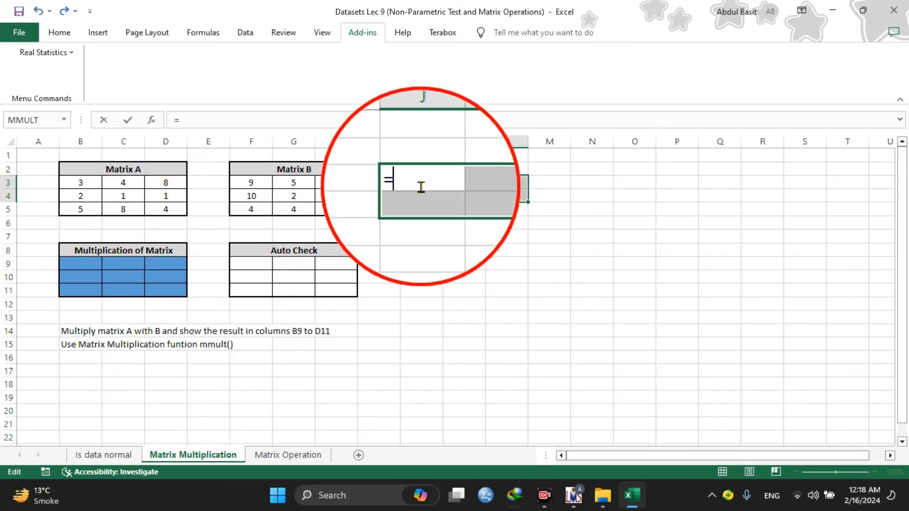
type("=")
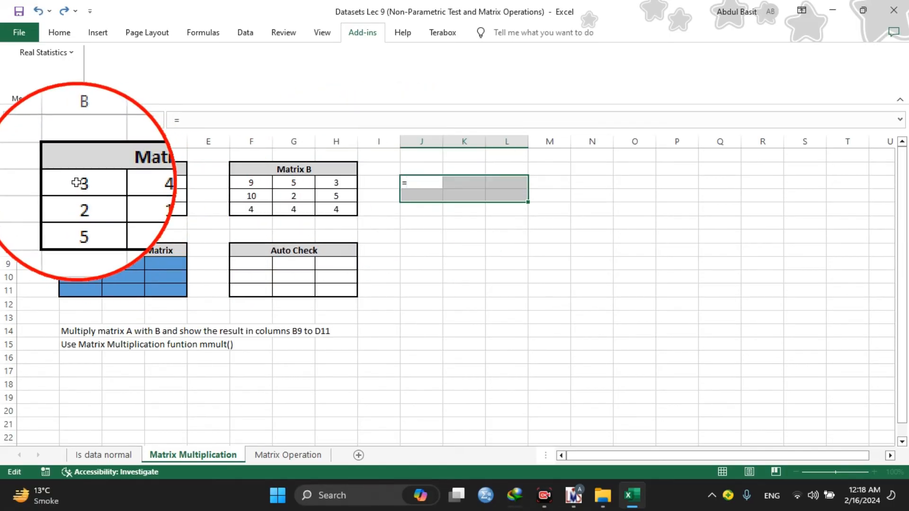
left_click_drag(83, 184, 154, 211)
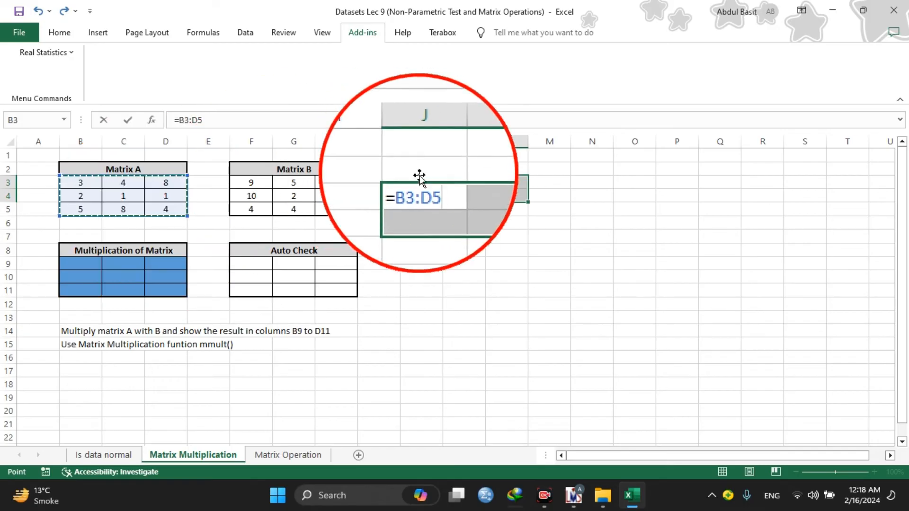
type("+")
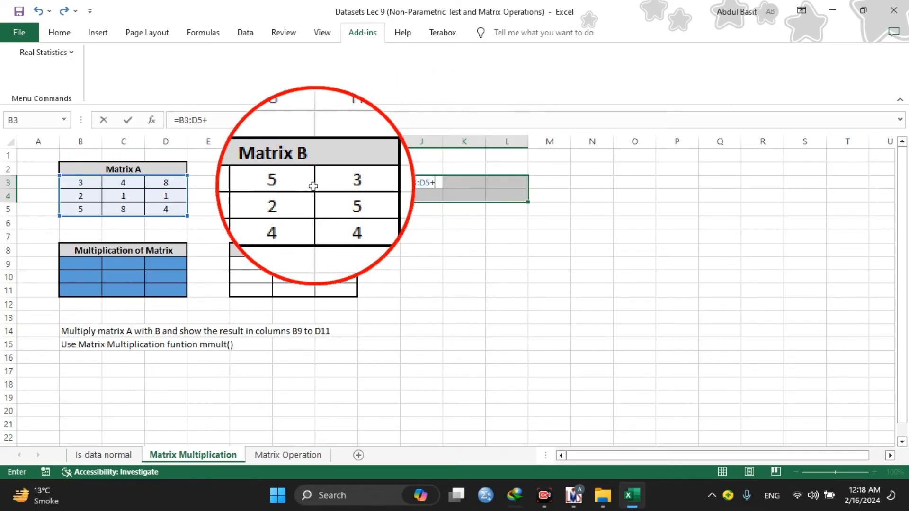
left_click_drag(251, 183, 333, 211)
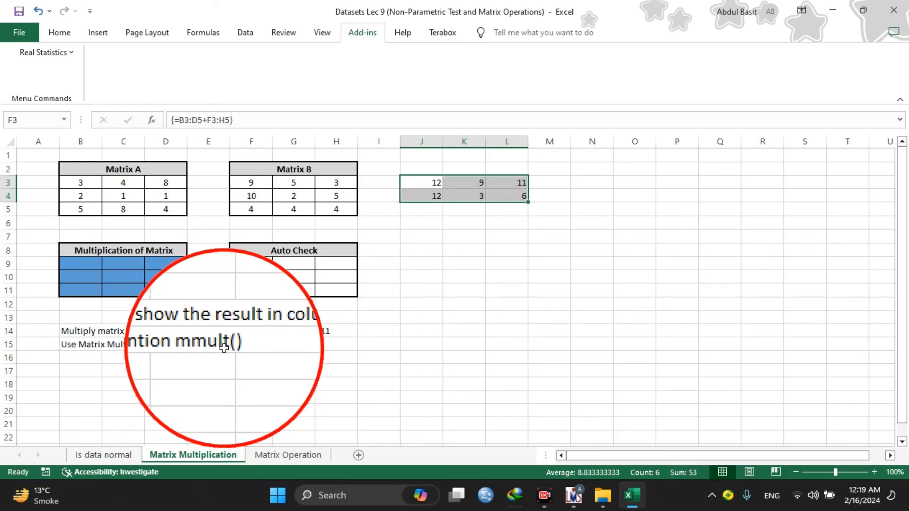
Inspect the matrix sum formula in J3, the Auto Check formula in F9 and the result area B9:D11
left_click(464, 238)
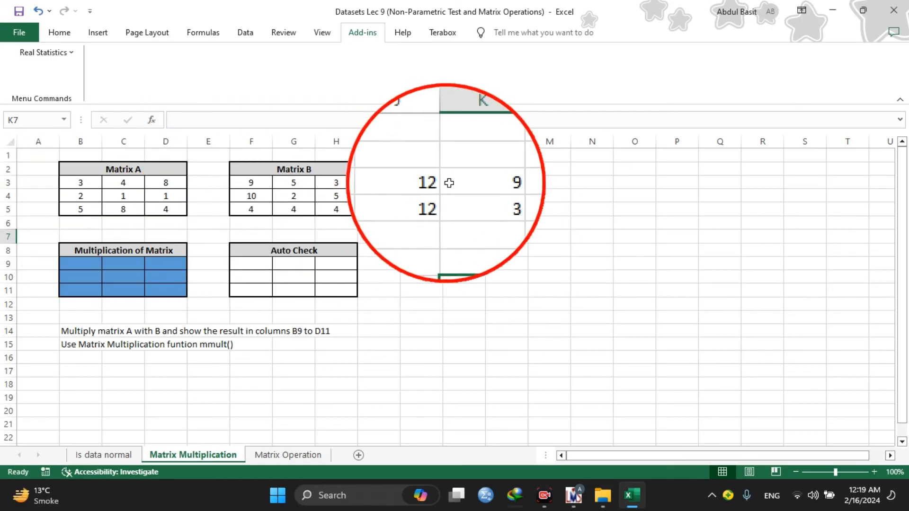
left_click(424, 185)
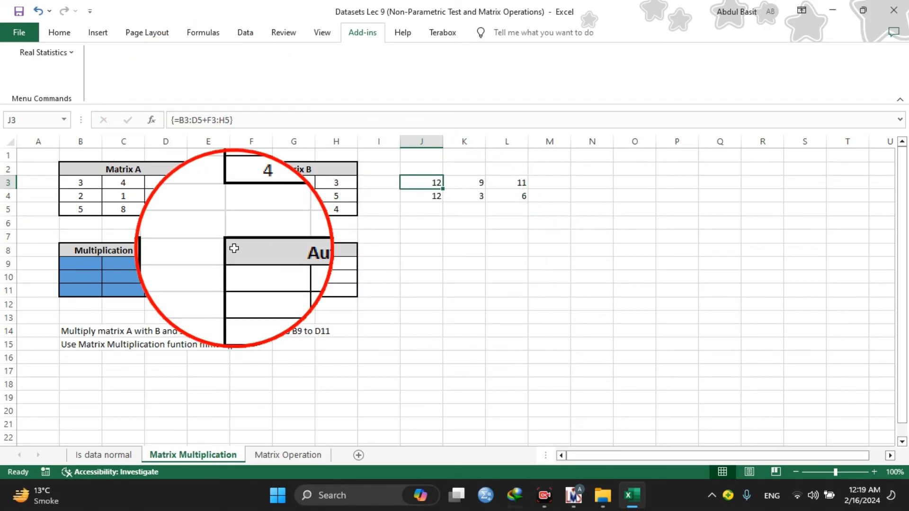
left_click(240, 264)
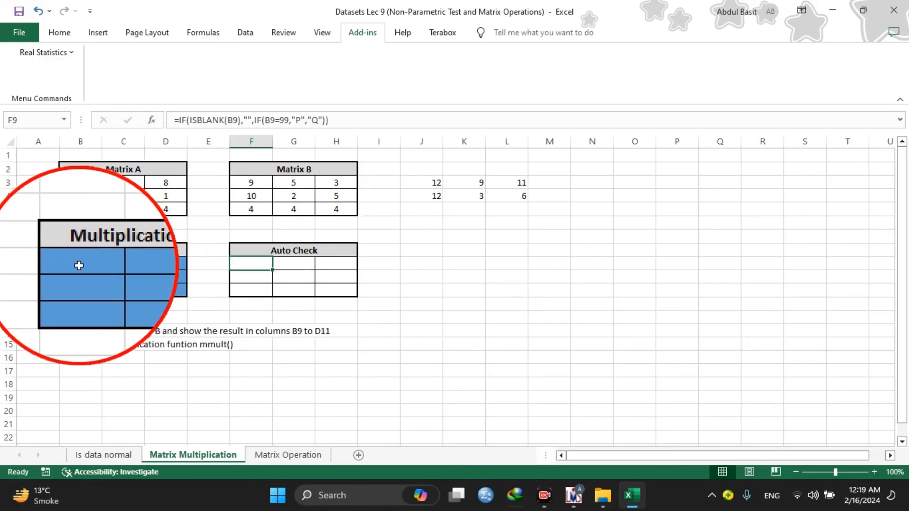
left_click_drag(77, 263, 172, 292)
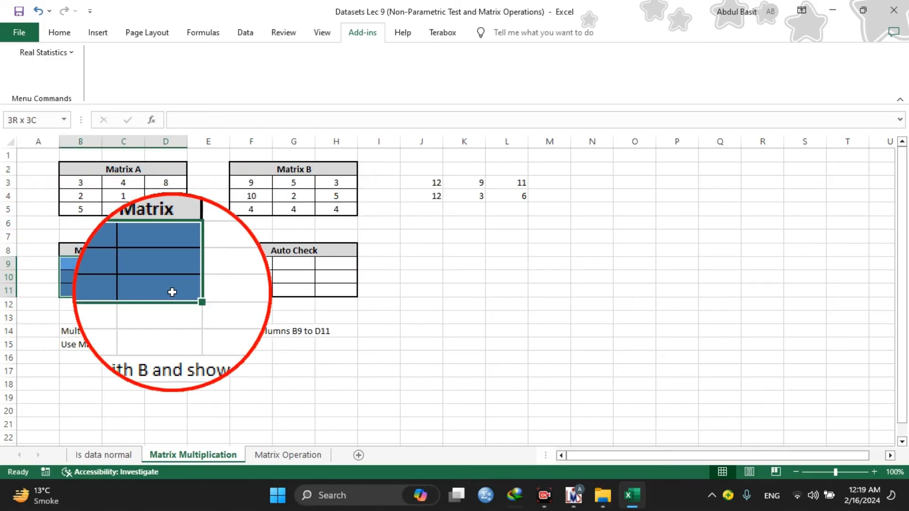
With K8:M9 selected, enter =MMULT(B3:D5,F3:H5) in K8 to multiply Matrix A by Matrix B
left_click_drag(448, 254, 545, 262)
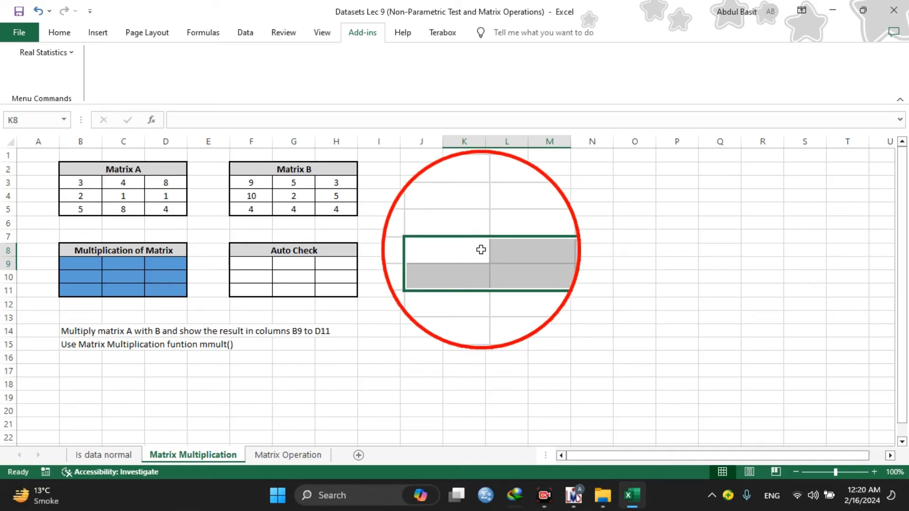
type("=")
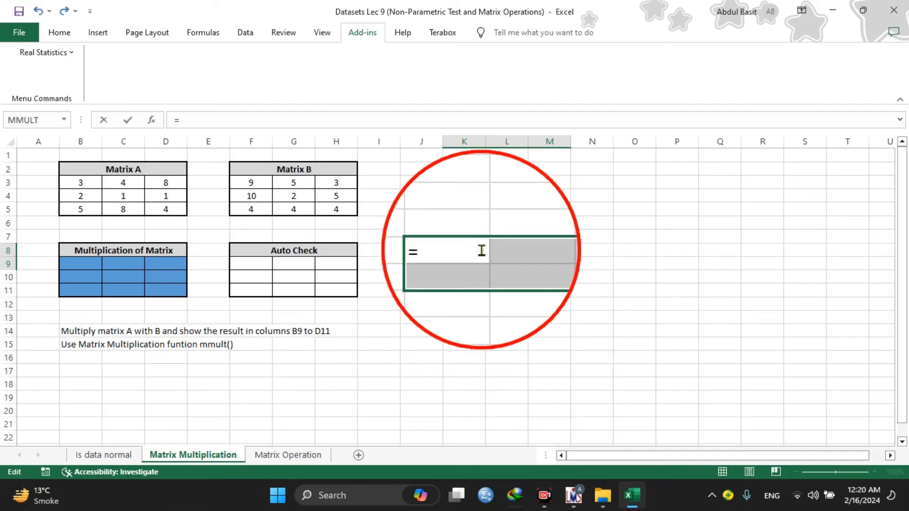
type("mmult")
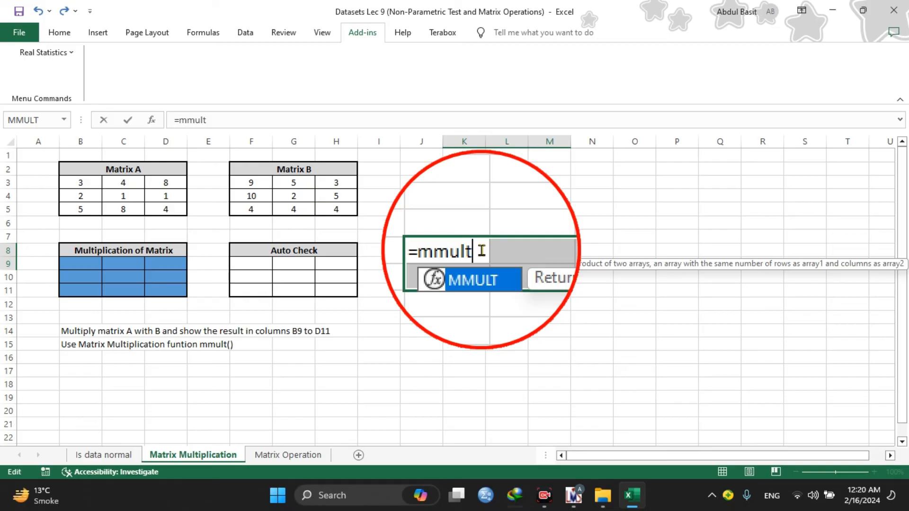
type("(")
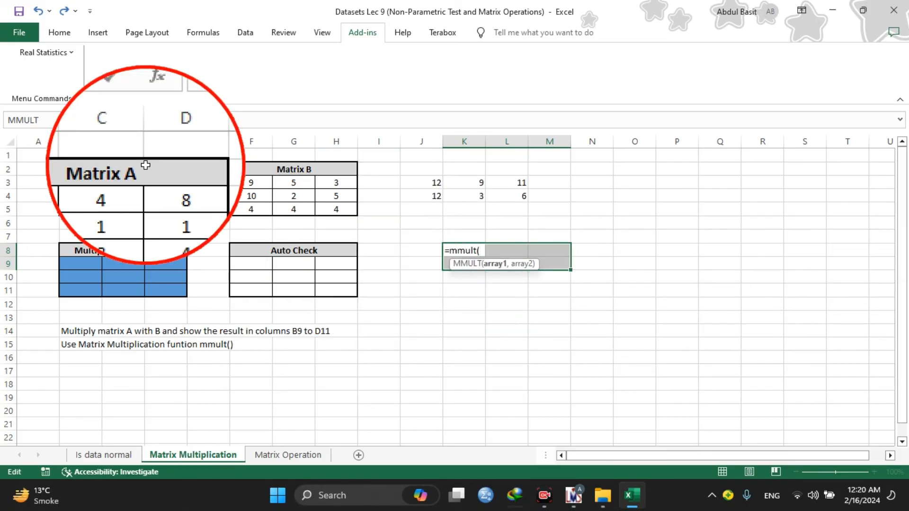
left_click_drag(80, 182, 164, 209)
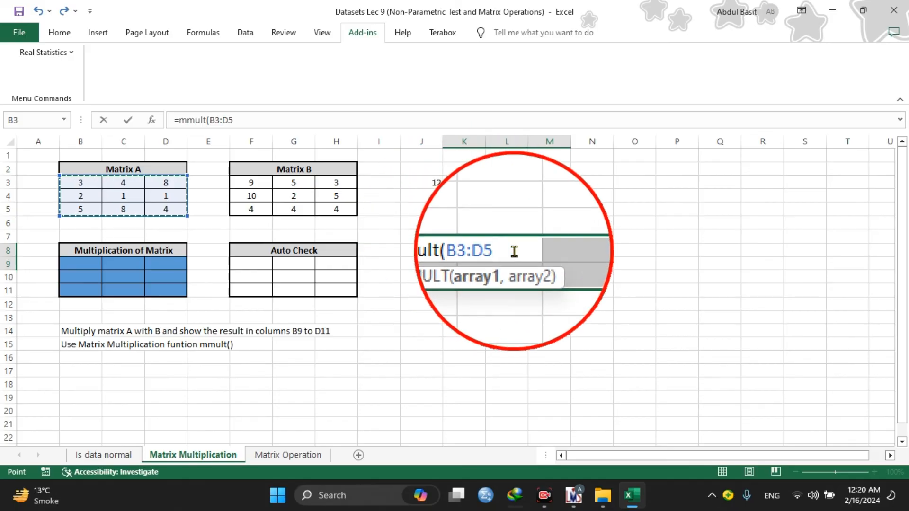
type(",")
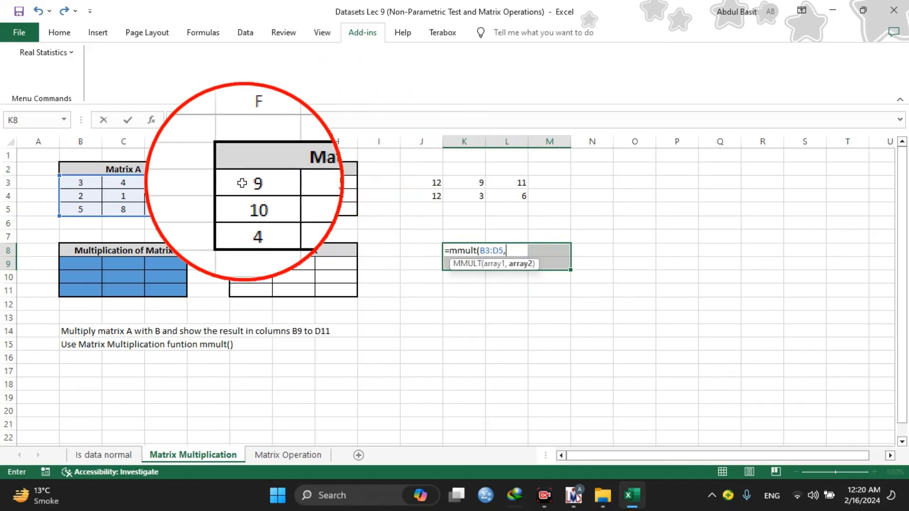
left_click_drag(243, 182, 334, 208)
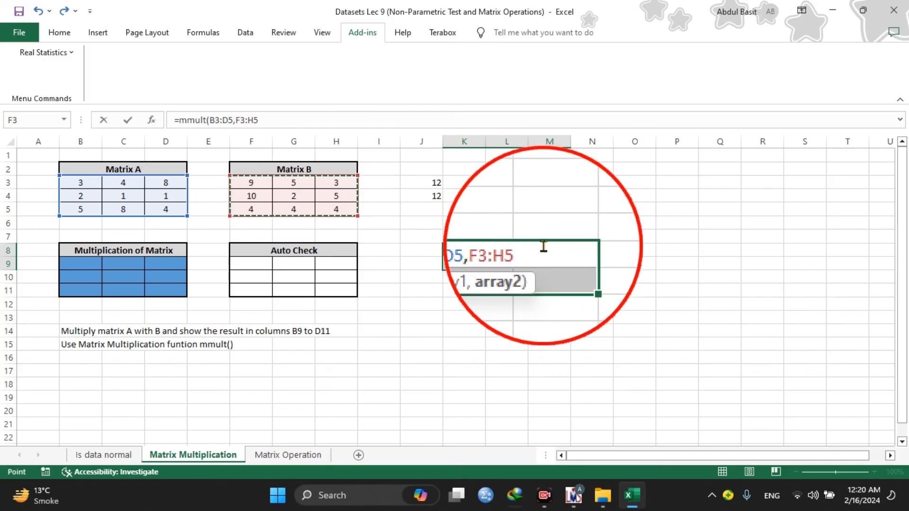
type(")")
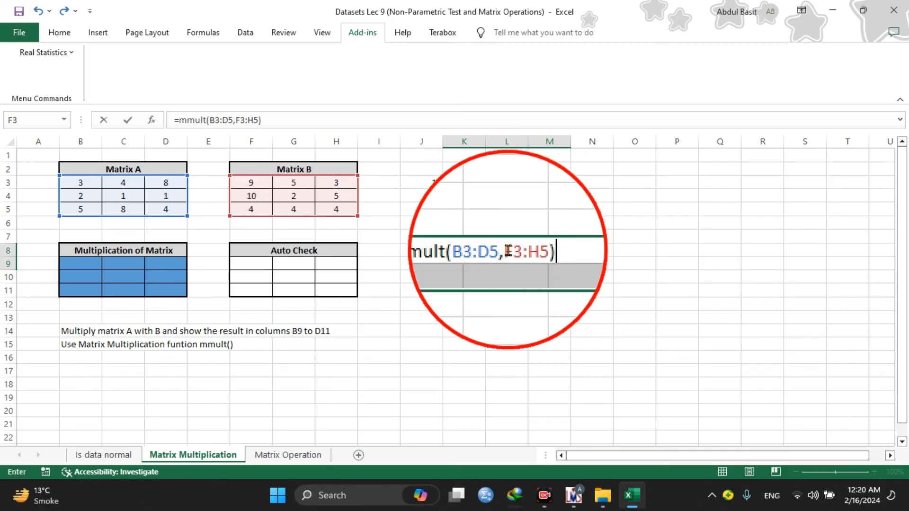
key("Return")
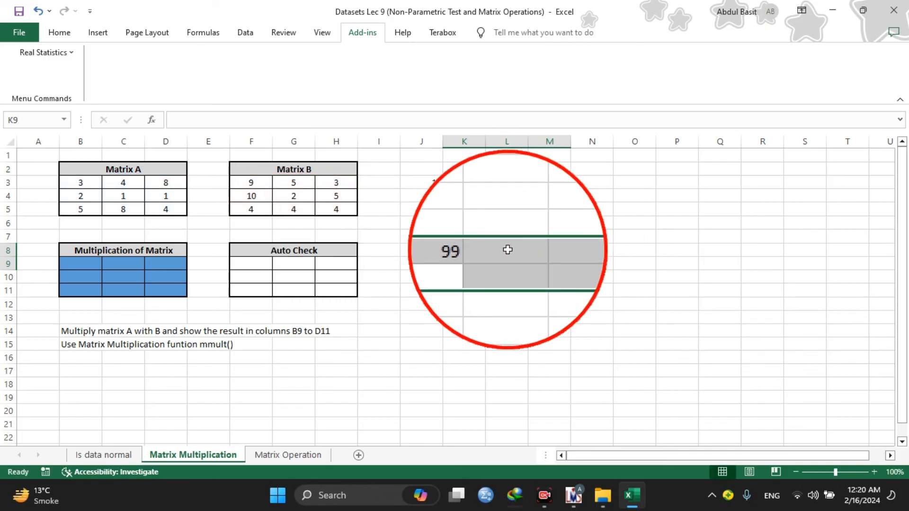
Re-enter the MMULT formula from K8 as an array formula across K8:M9
left_click(466, 255)
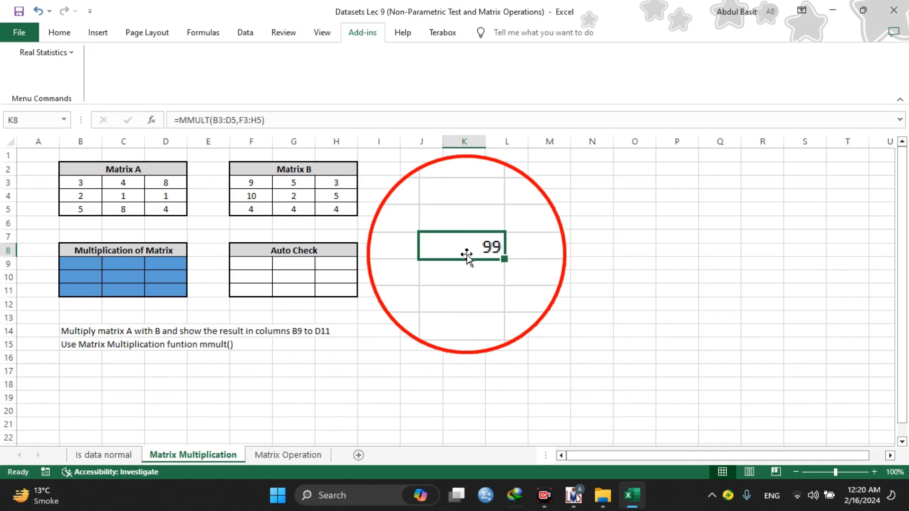
left_click(477, 261)
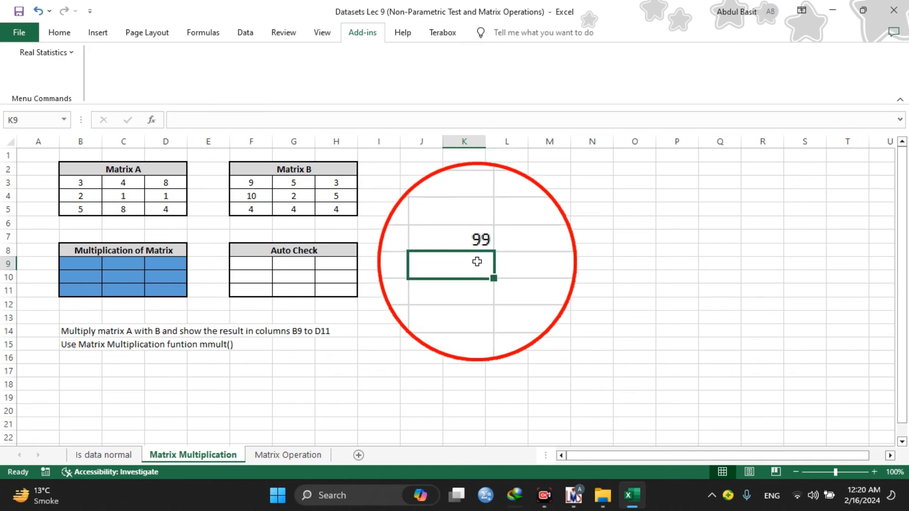
left_click(462, 251)
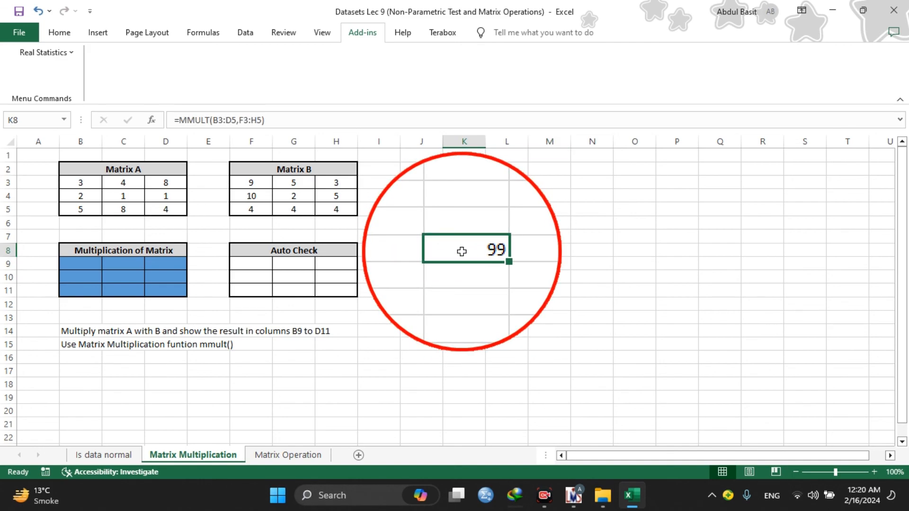
left_click_drag(461, 251, 542, 263)
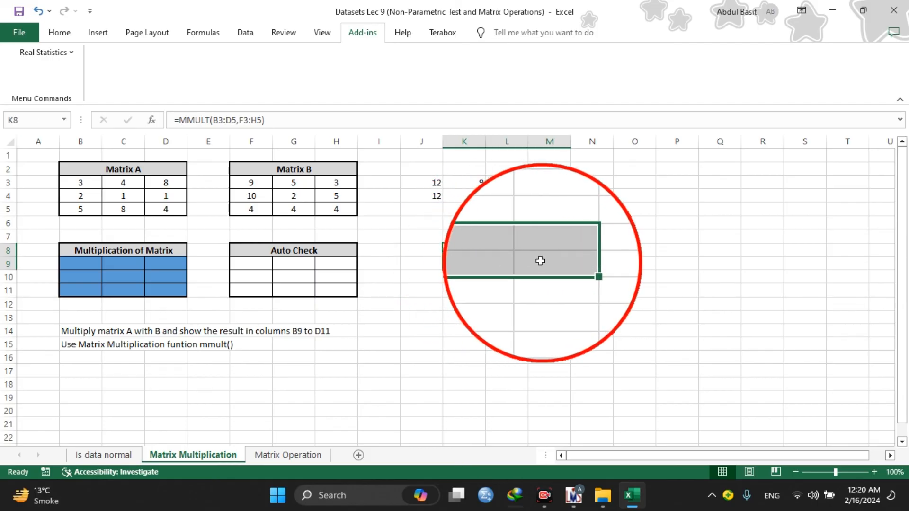
key("F2")
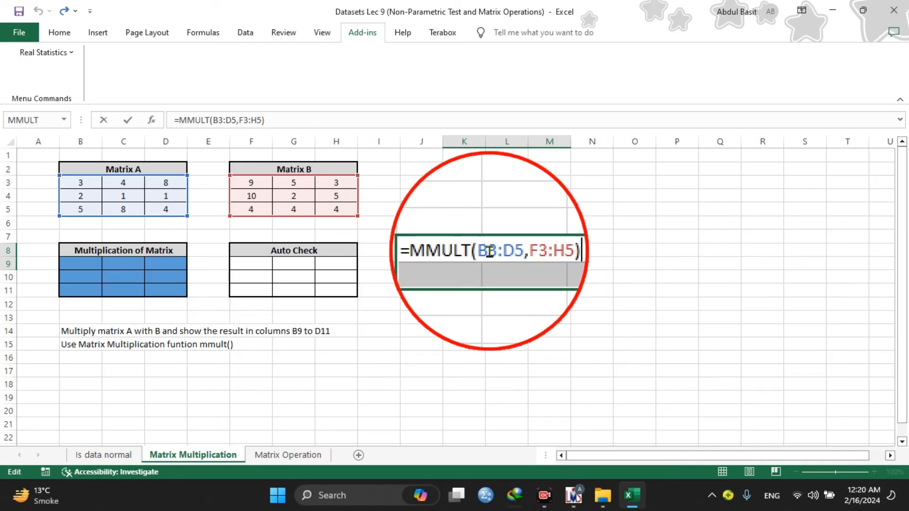
key("ctrl+shift+Return")
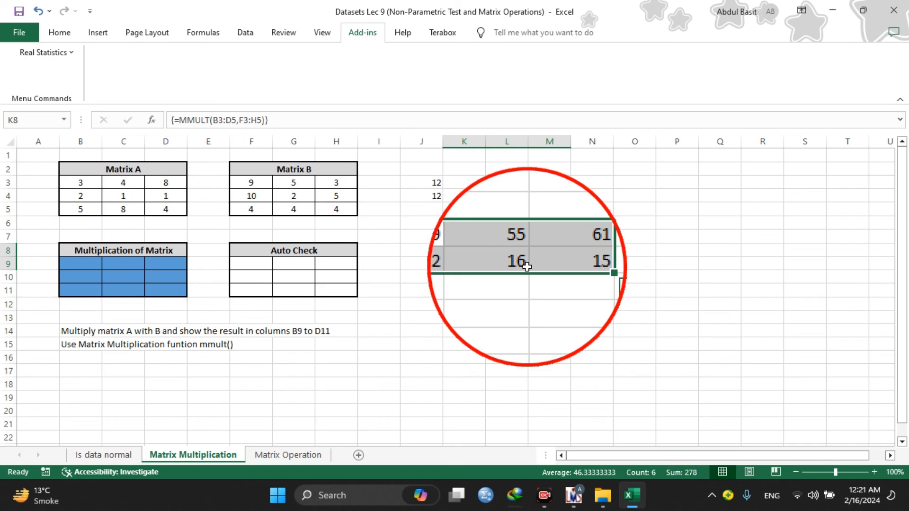
Review the results on the Matrix Operation, Matrix Multiplication and Is data normal sheets
left_click(288, 455)
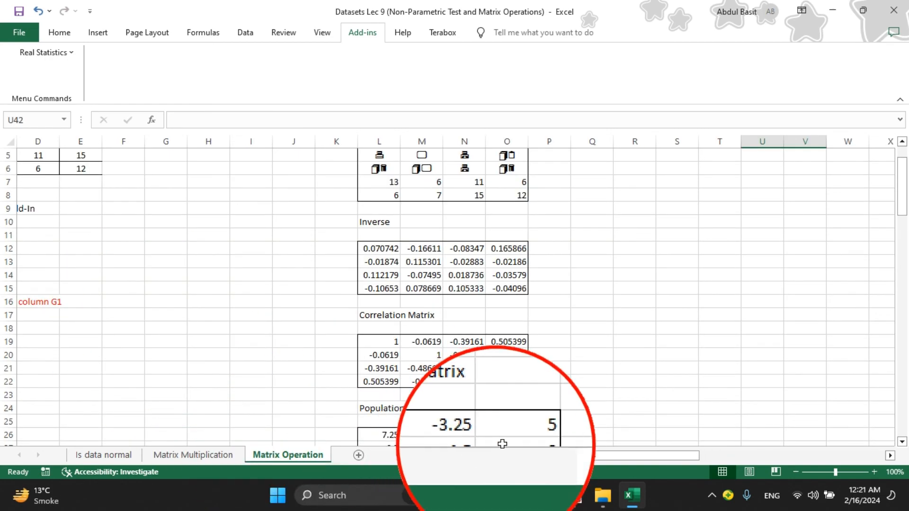
left_click(561, 455)
left_click(561, 455)
left_click(561, 455)
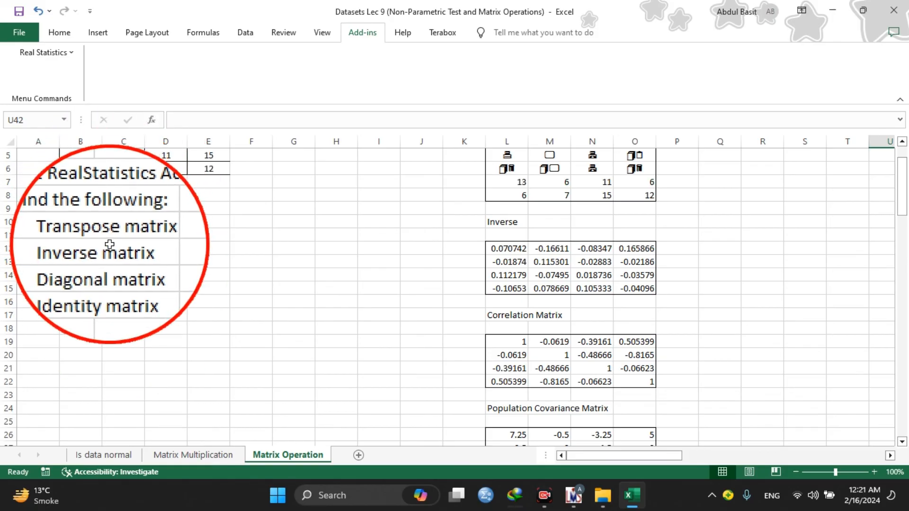
left_click(195, 455)
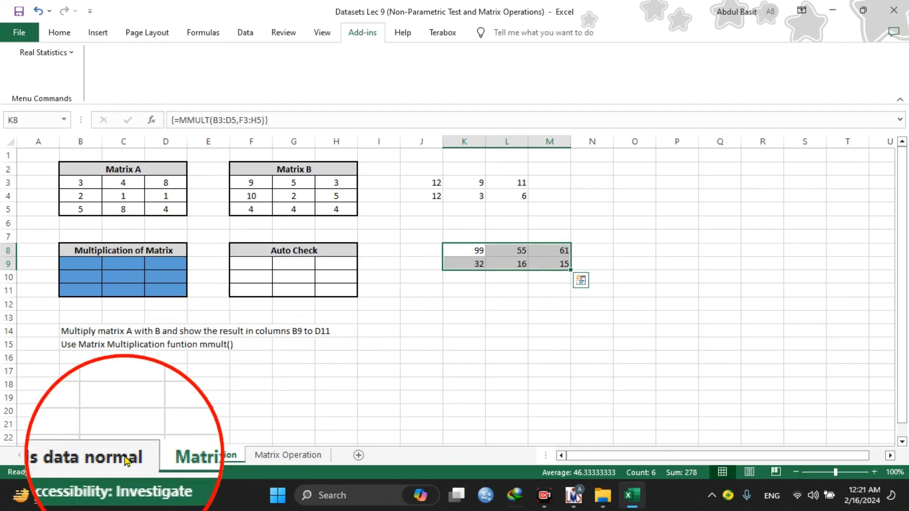
left_click(104, 454)
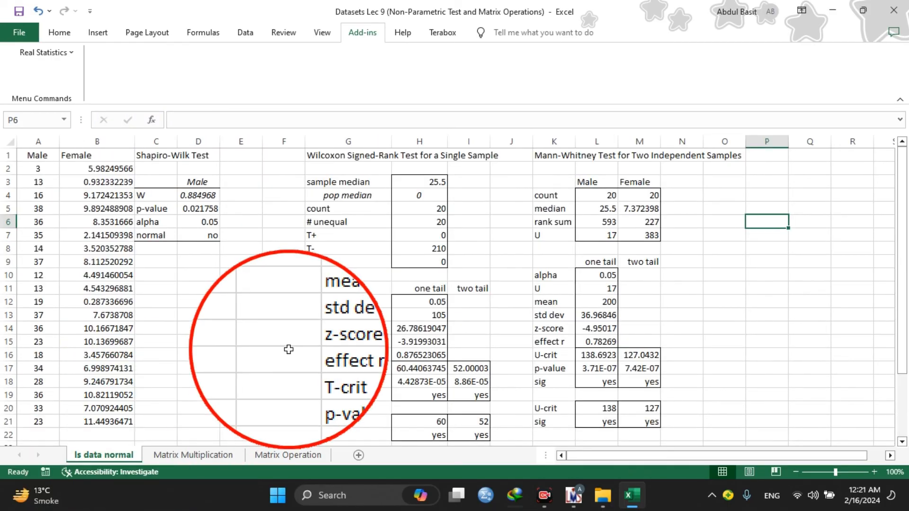